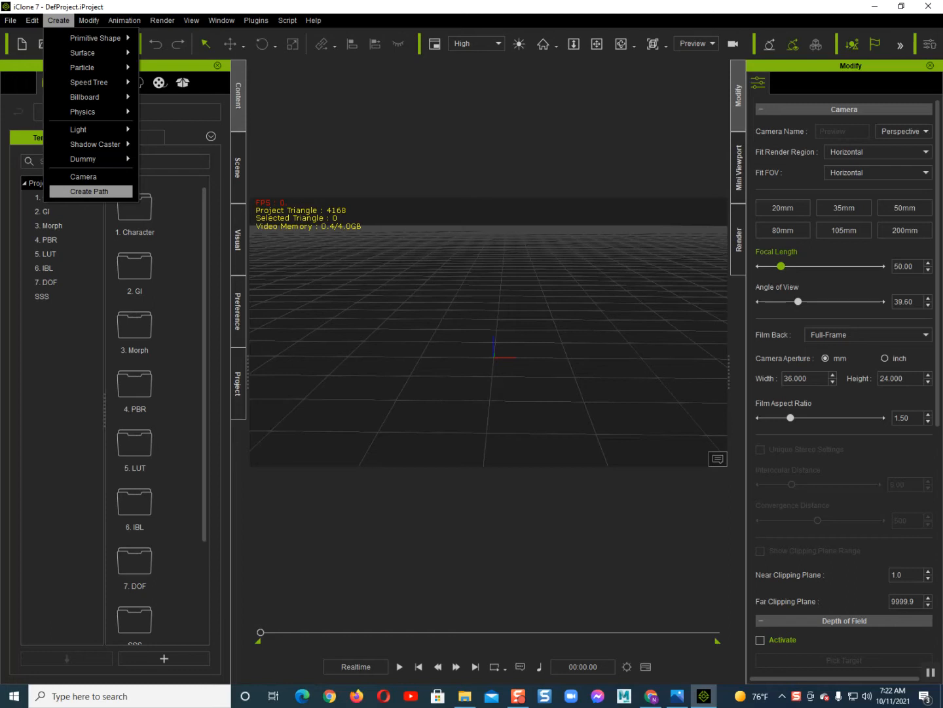
key(Escape)
scroll(488, 331, down, 4)
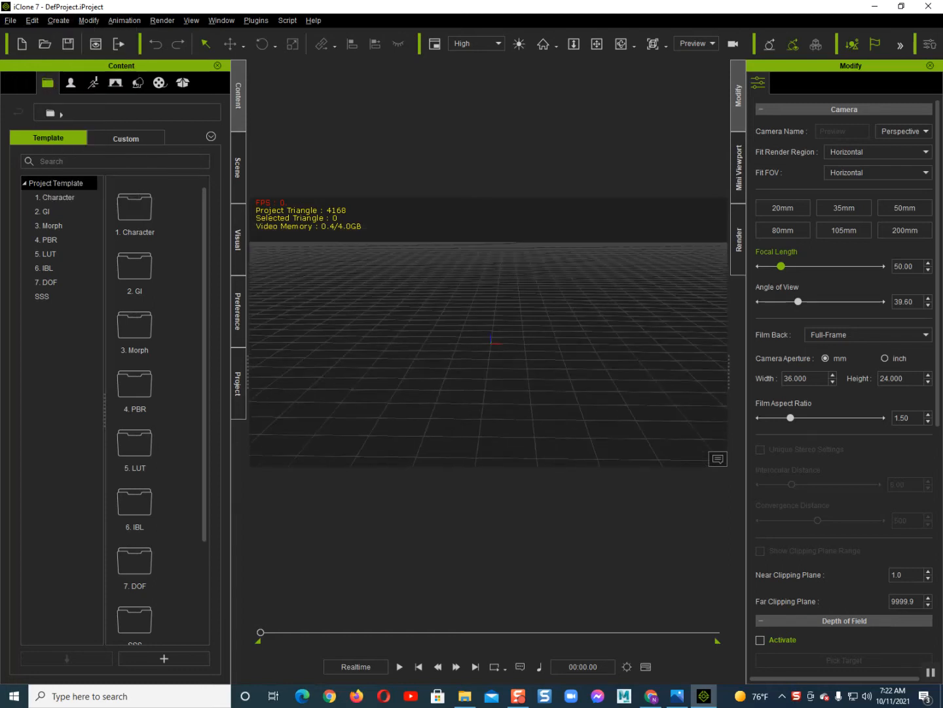
scroll(488, 331, up, 2)
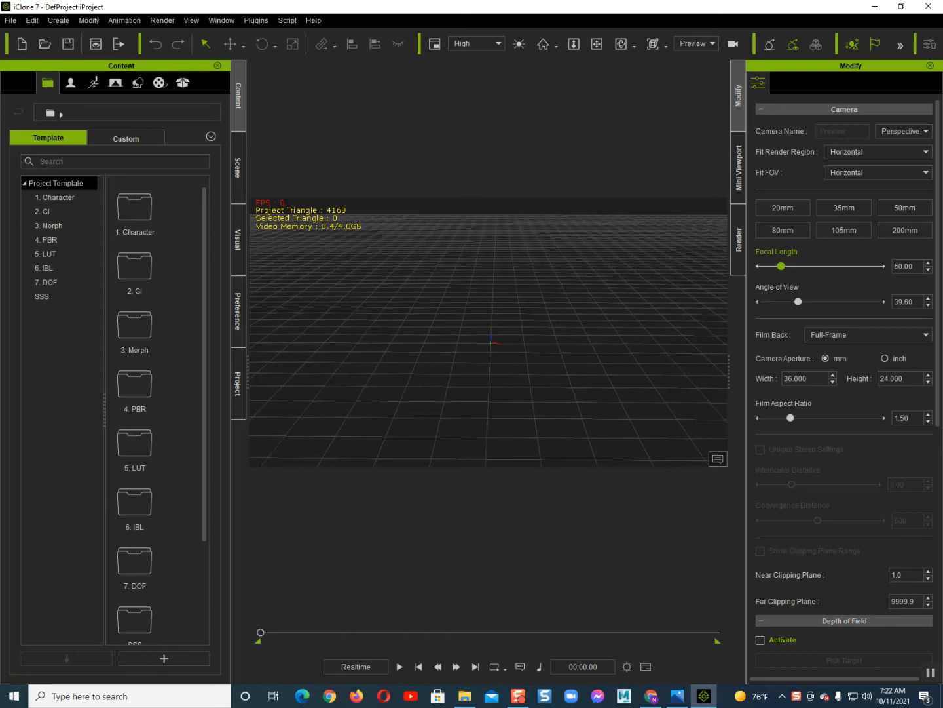
- Add the Hill terrain from the Height Map_Large set templates to the scene
click(137, 83)
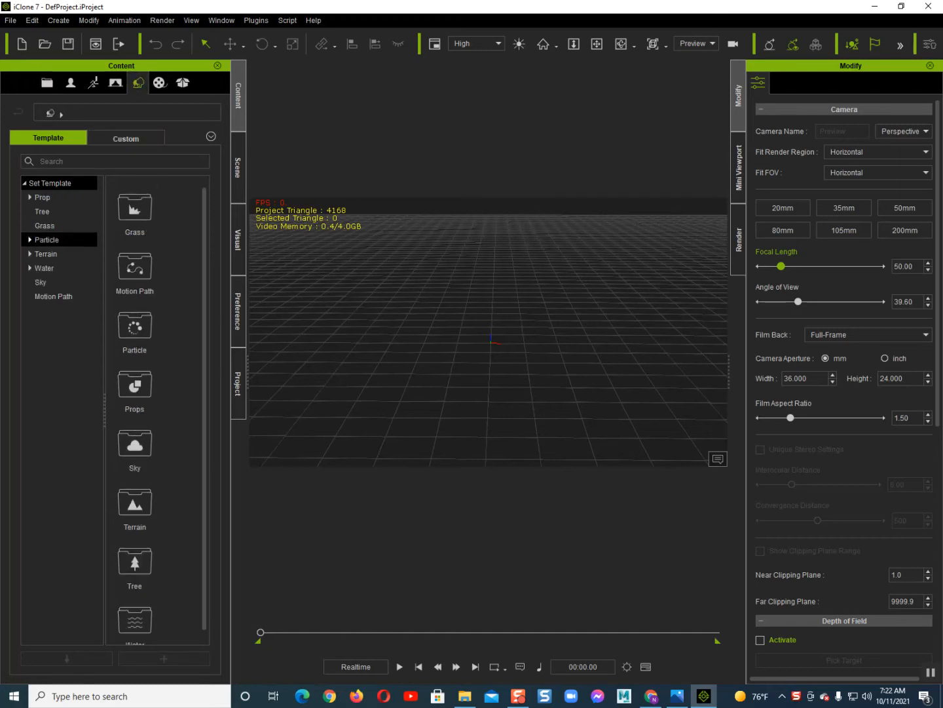
click(65, 269)
double_click(46, 254)
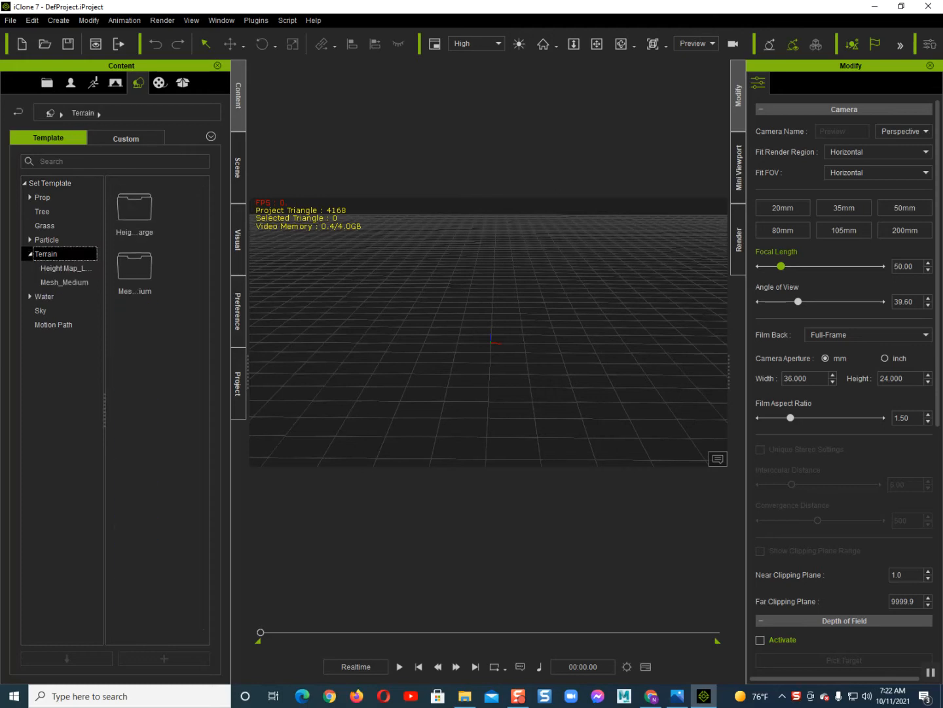
click(64, 269)
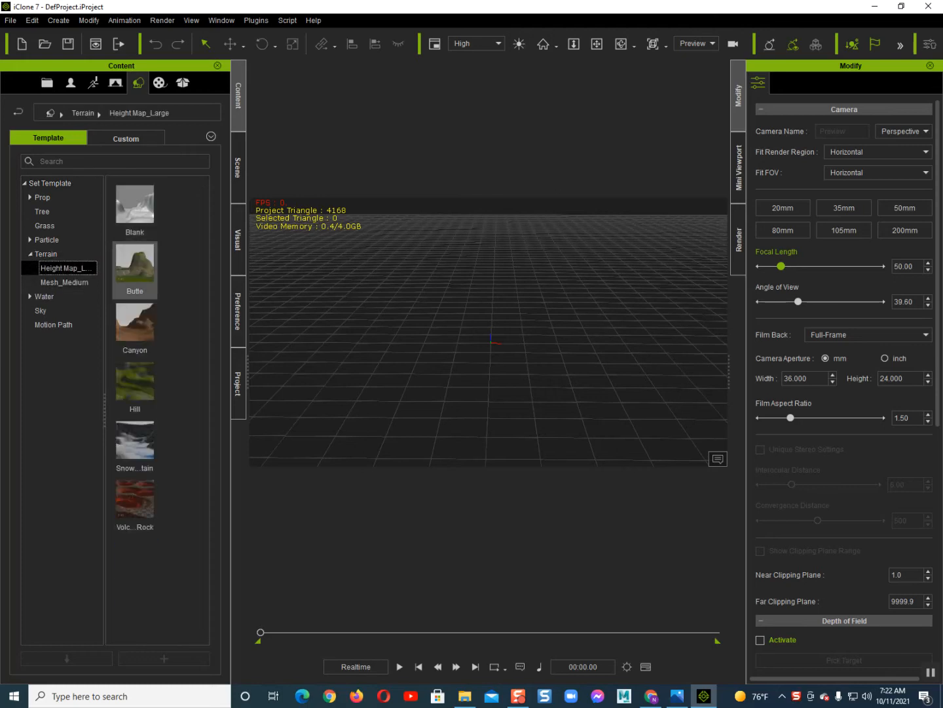
drag(135, 386, 499, 384)
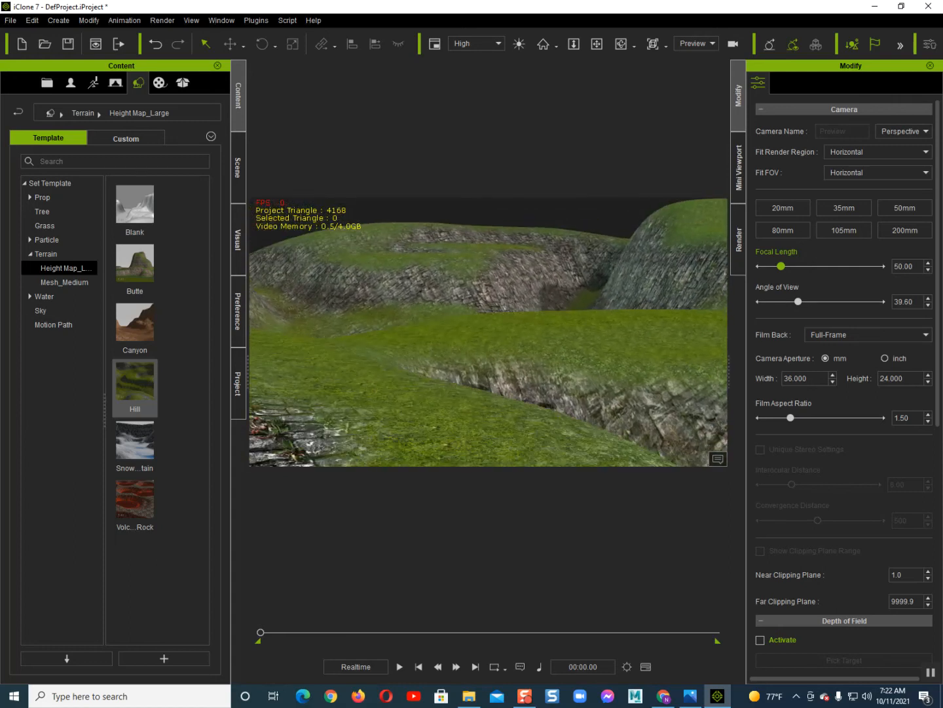
- Apply the Universal sky template to the scene above the terrain
click(59, 310)
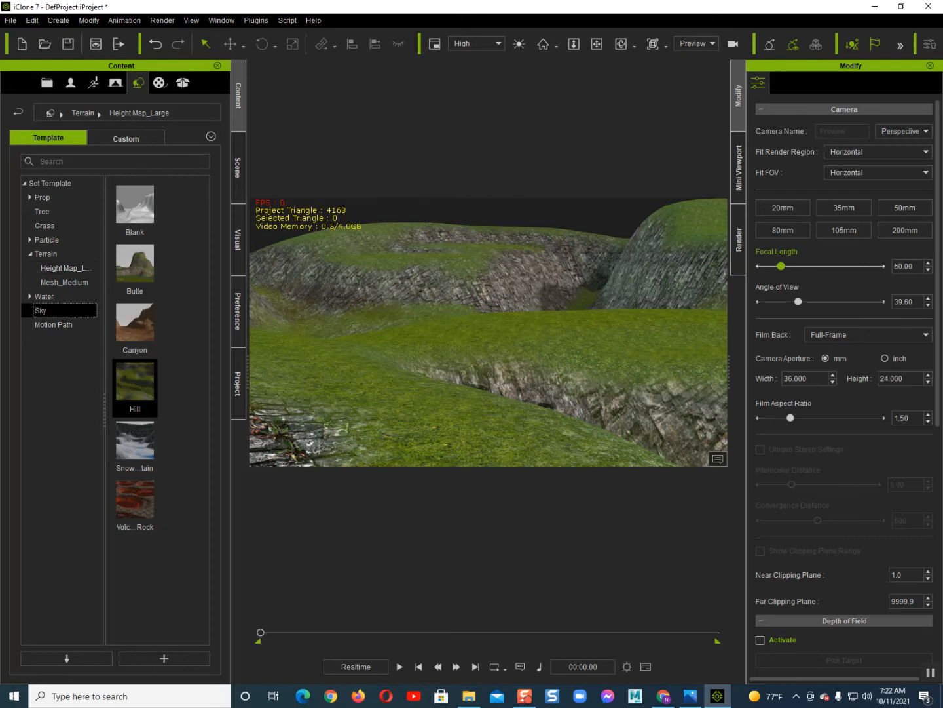
drag(135, 608, 264, 283)
right_drag(488, 332, 518, 444)
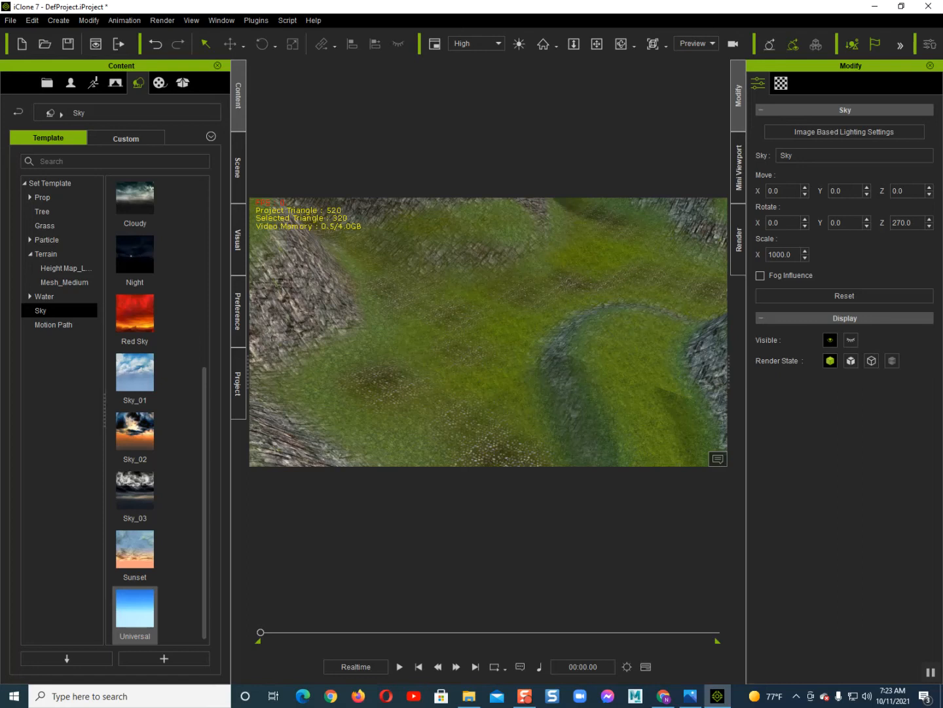
- Bring the saddled horse avatar from File Explorer into the scene, placing it on the grassy terrain
click(468, 696)
drag(692, 262, 459, 374)
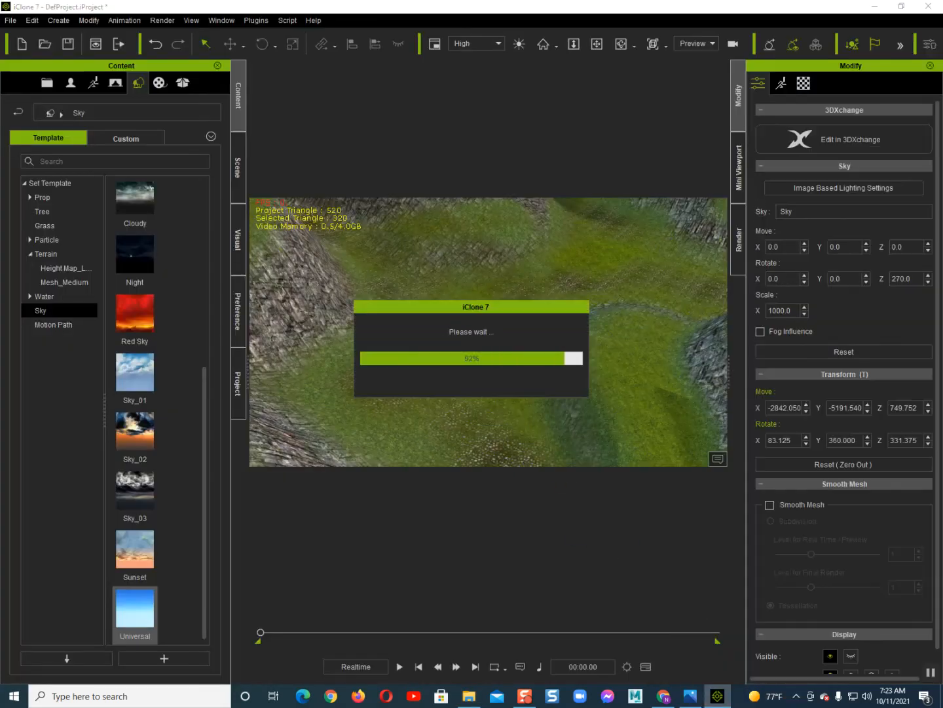
key(Home)
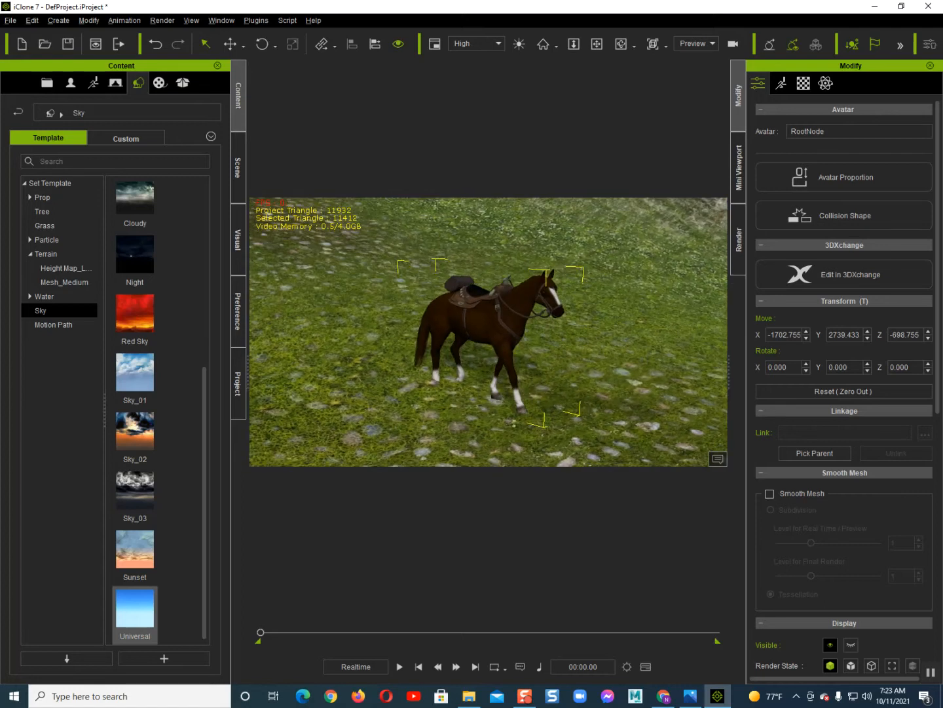
scroll(488, 332, down, 5)
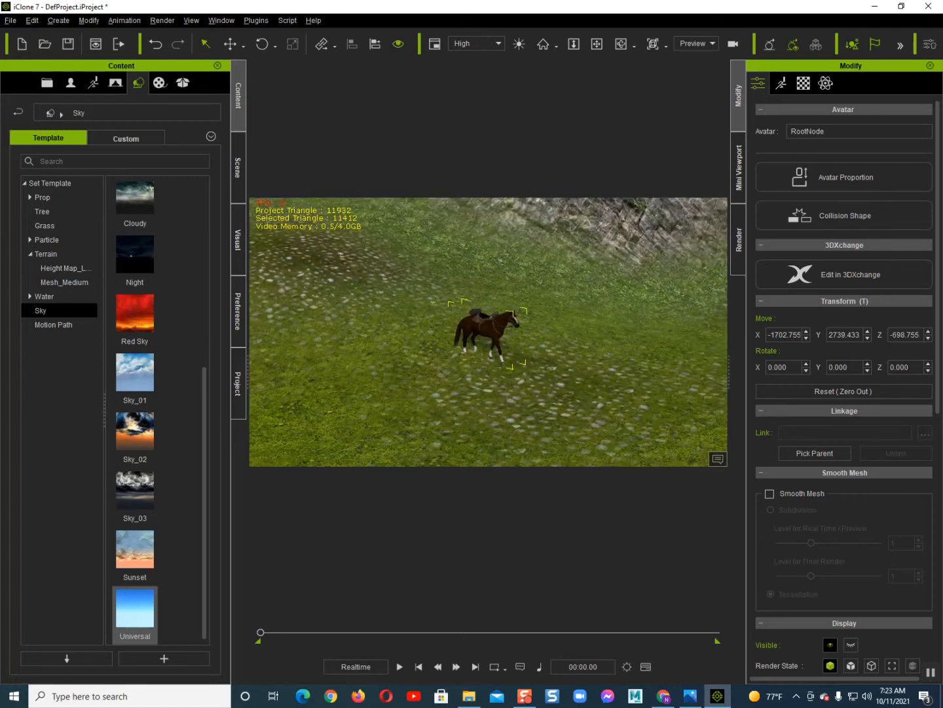
middle_drag(487, 331, 459, 302)
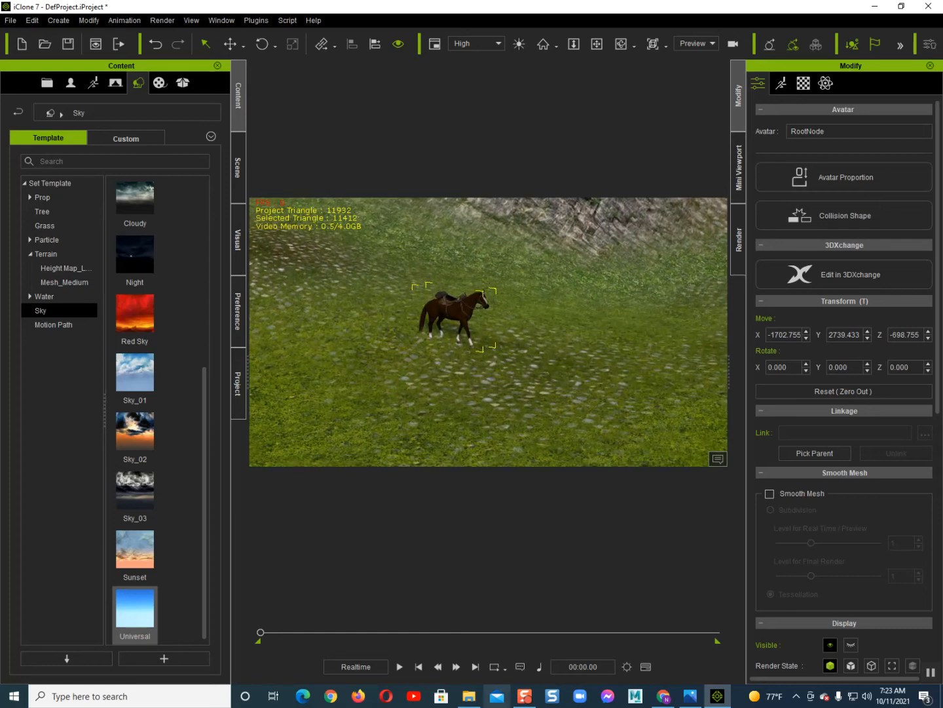
- Apply the HorseALL_RunLoop motion file from the Horse_animation019_imotion folder to the horse
click(469, 695)
click(10, 93)
double_click(163, 132)
double_click(194, 190)
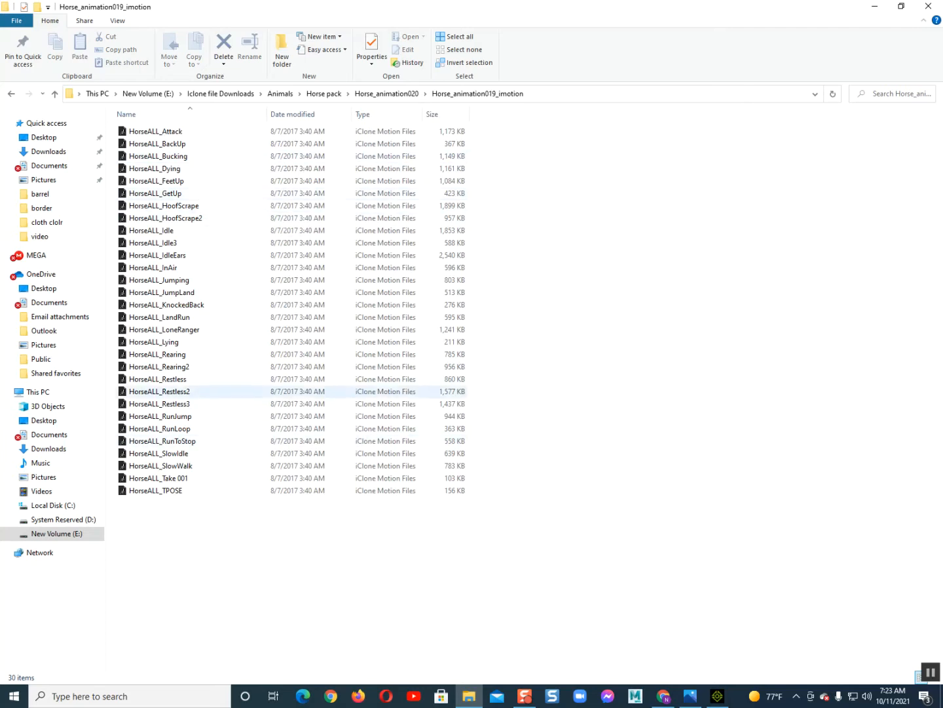
drag(190, 433, 461, 315)
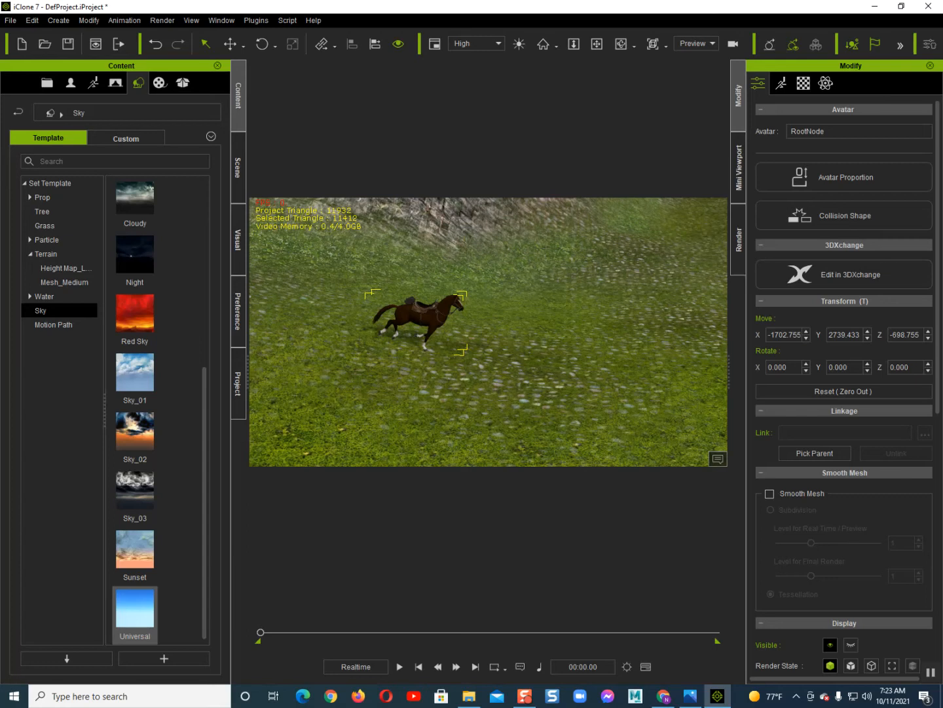
- Loop the horse's run motion clip out to about frame 1020 and end the project range there, returning to the first frame
key(F3)
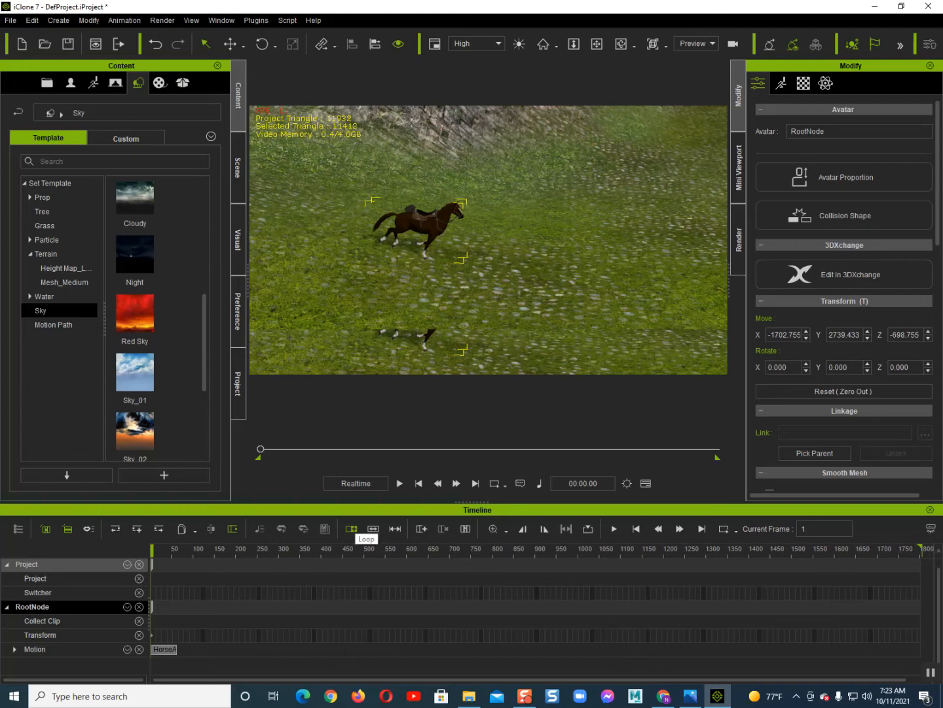
drag(175, 649, 588, 648)
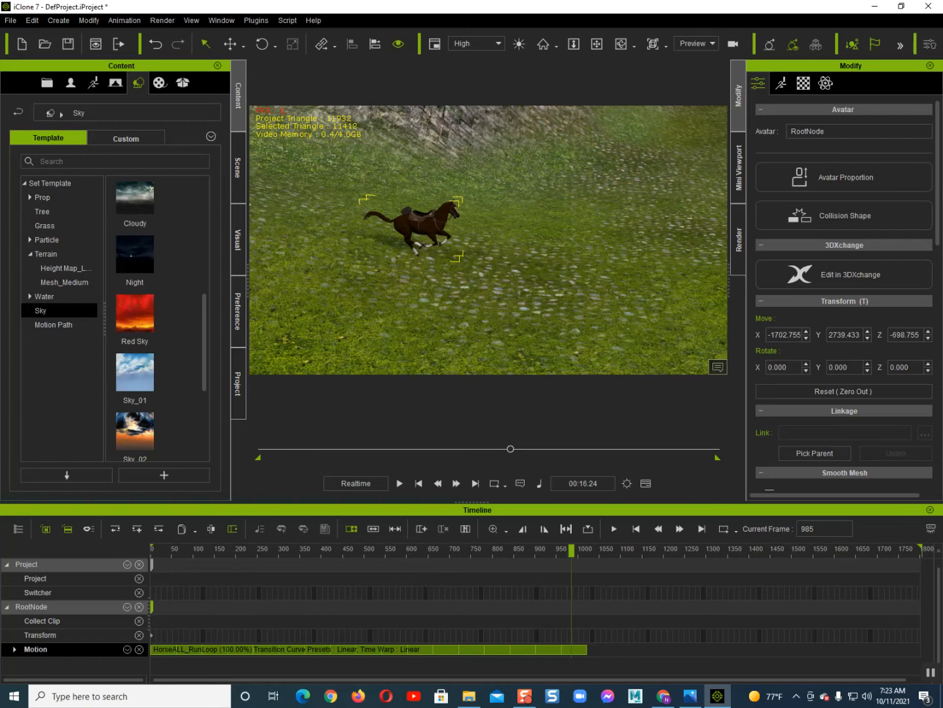
mouse_move(571, 551)
mouse_down()
mouse_move(600, 551)
mouse_move(588, 552)
mouse_up()
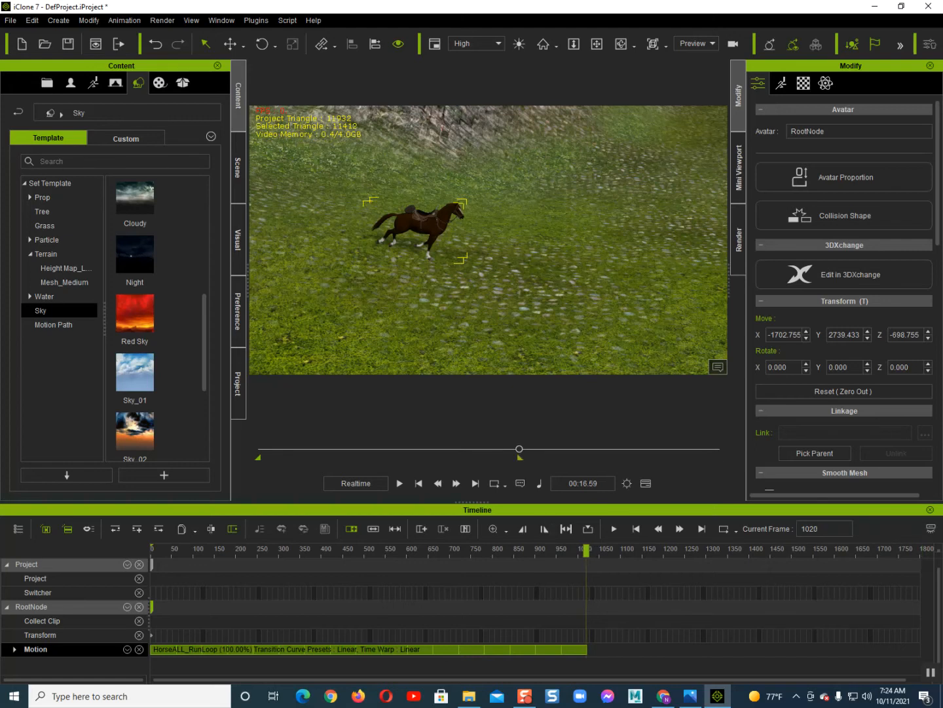
drag(586, 550, 151, 551)
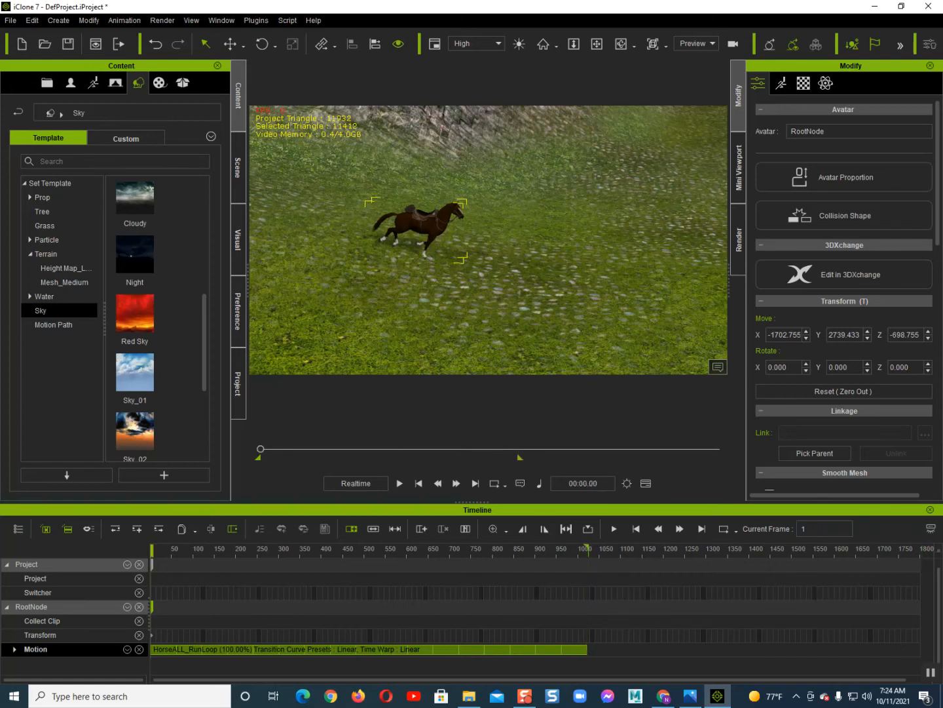
- Create a motion path in top view that starts at the horse, curves across the grass in several points and ends on the hillside
scroll(488, 239, down, 3)
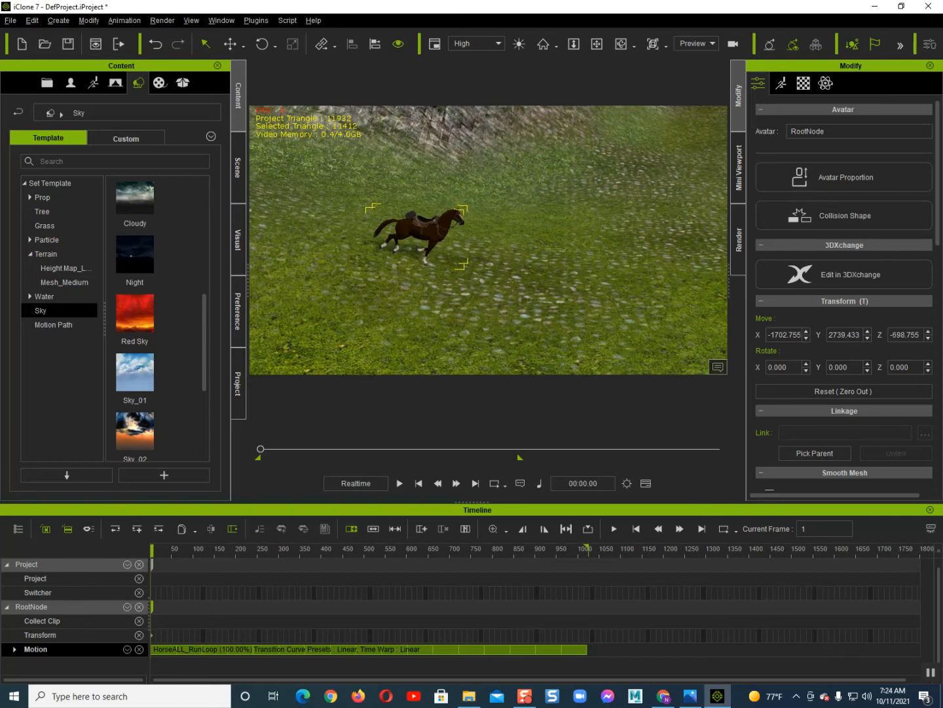
key(j)
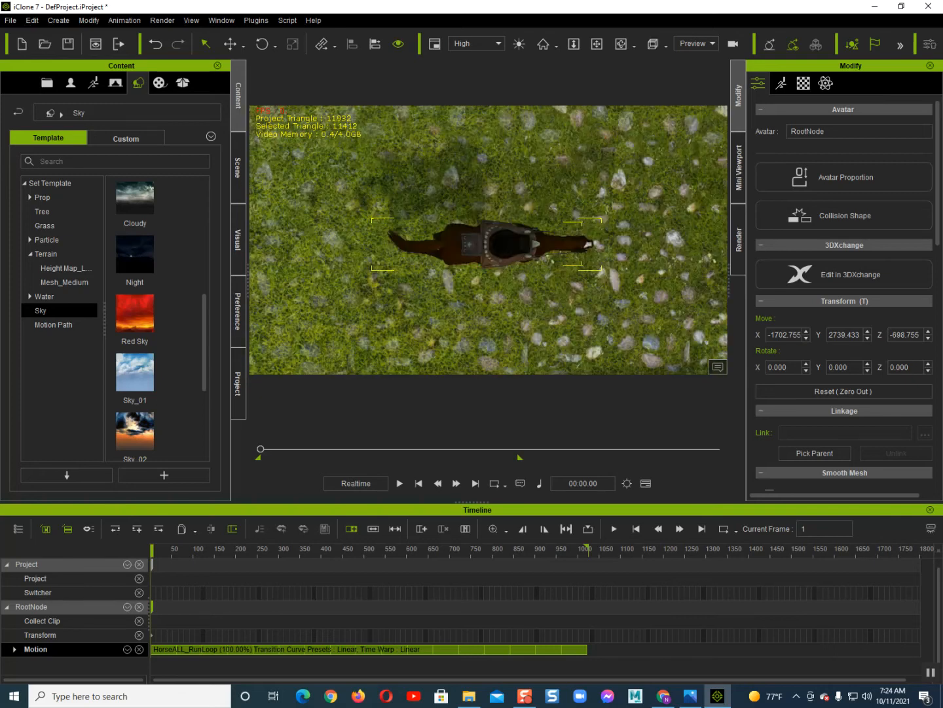
scroll(487, 239, down, 5)
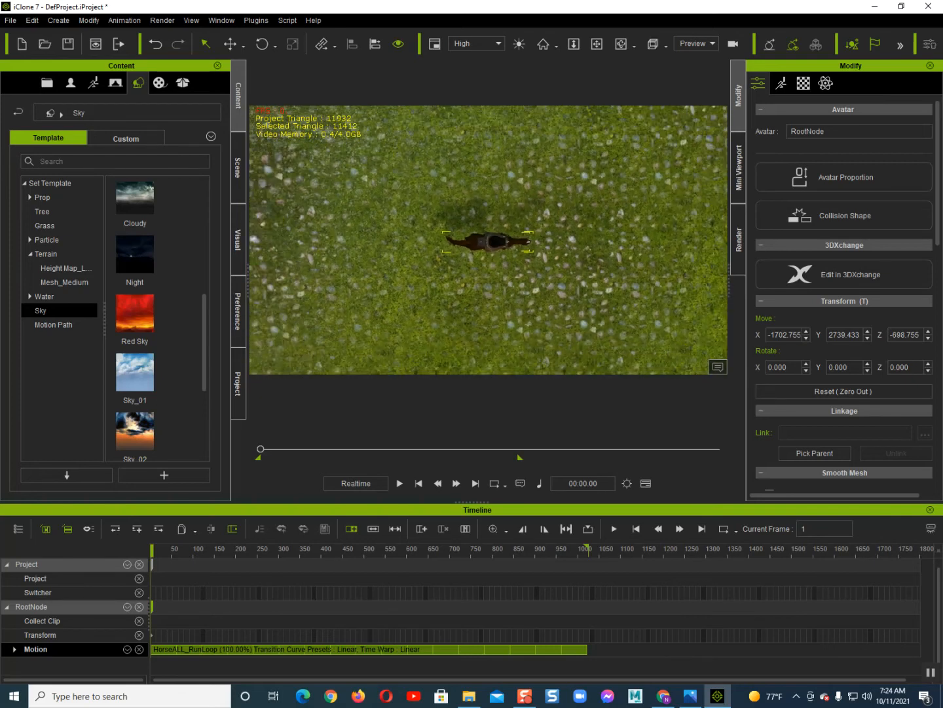
middle_drag(487, 241, 368, 247)
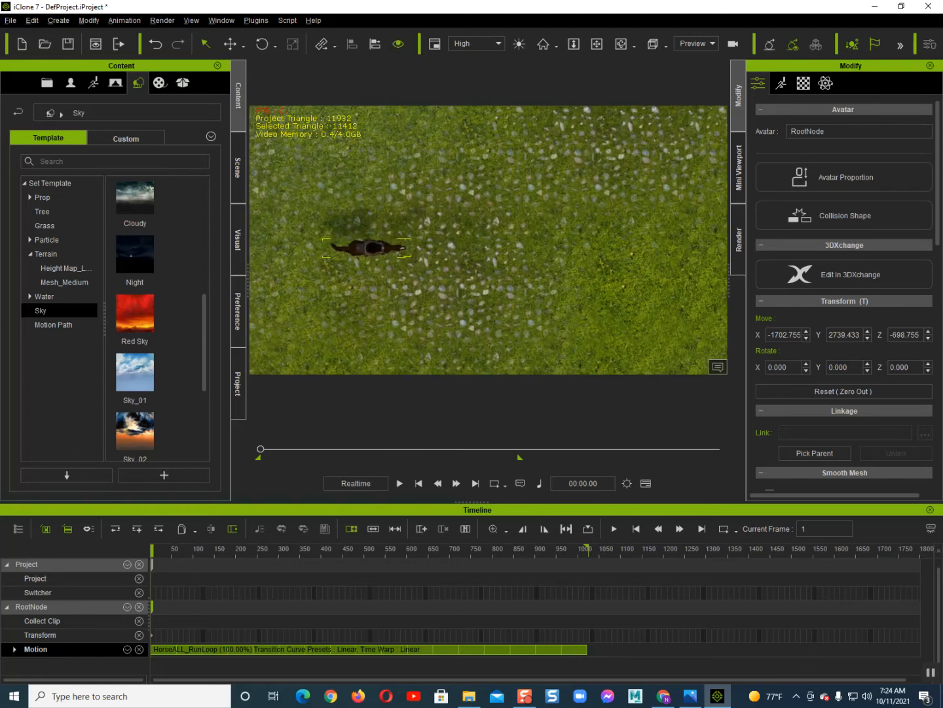
scroll(488, 240, down, 5)
scroll(488, 239, down, 2)
middle_drag(438, 243, 430, 310)
click(58, 21)
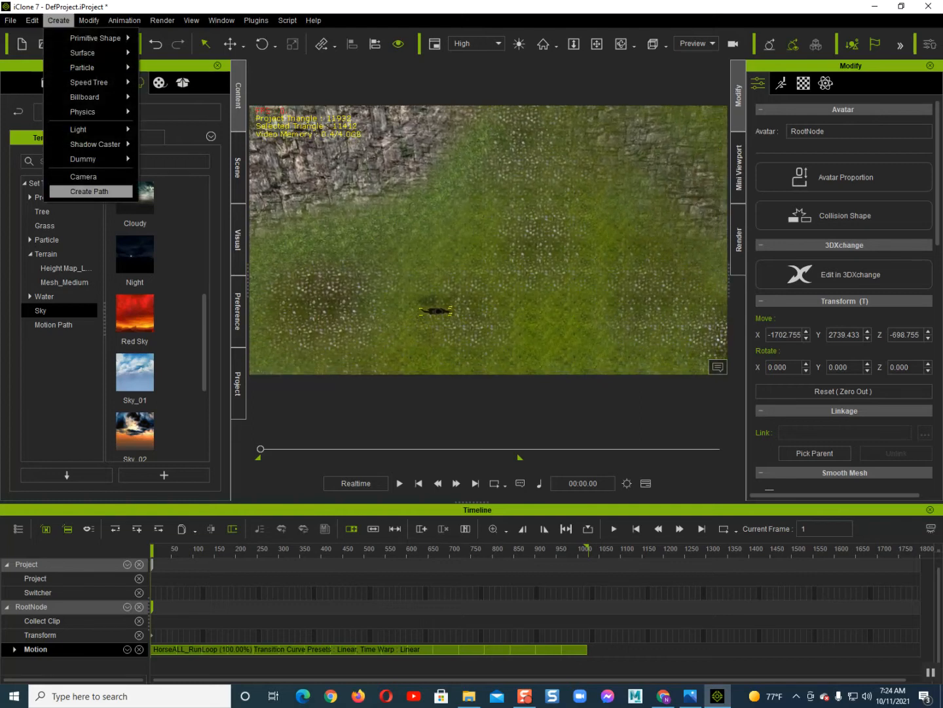
click(89, 190)
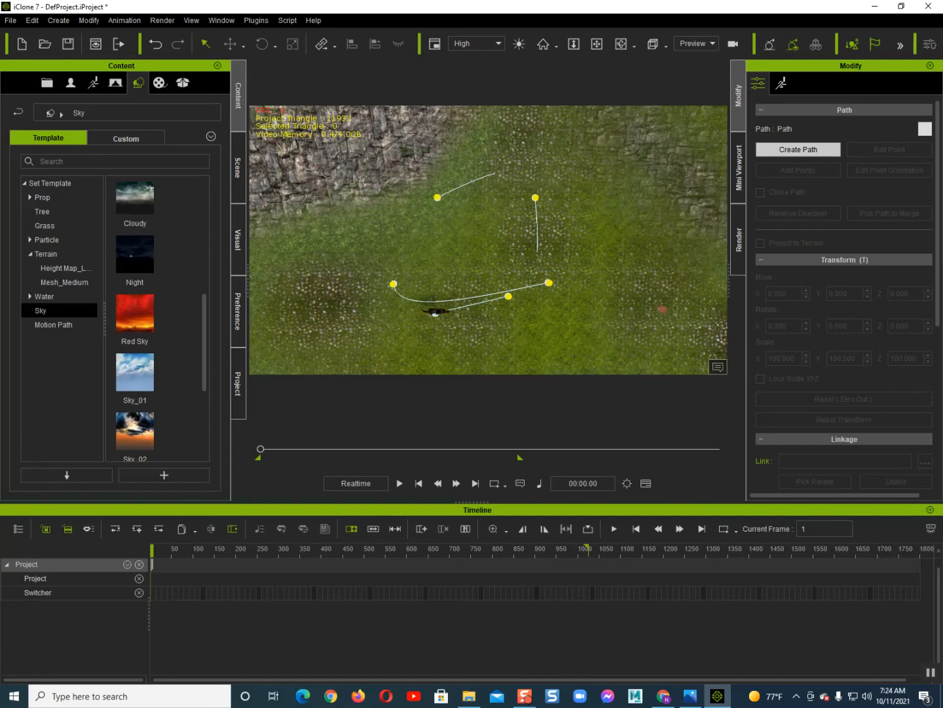
right_click(665, 312)
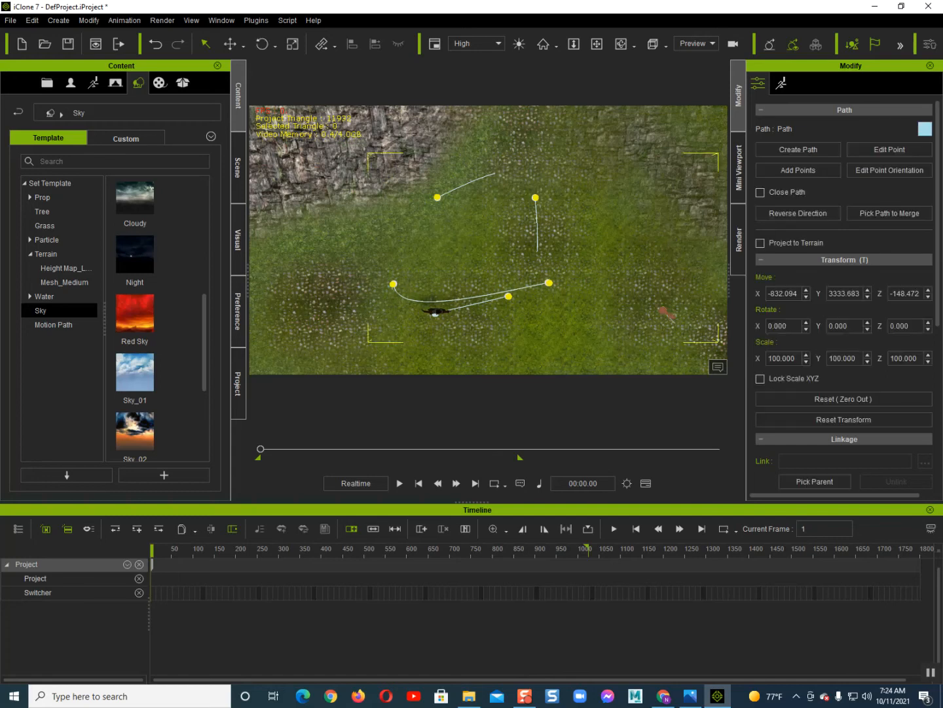
right_drag(664, 311, 563, 309)
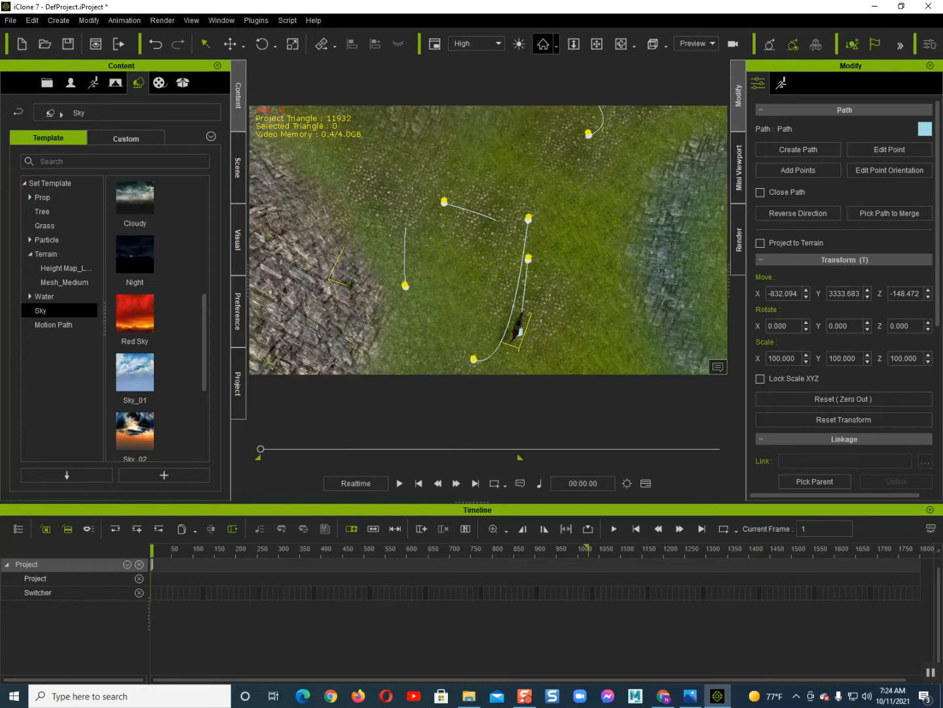
- Delete the path's end point on the rocky hillside in point-editing mode
click(543, 44)
right_drag(488, 262, 502, 320)
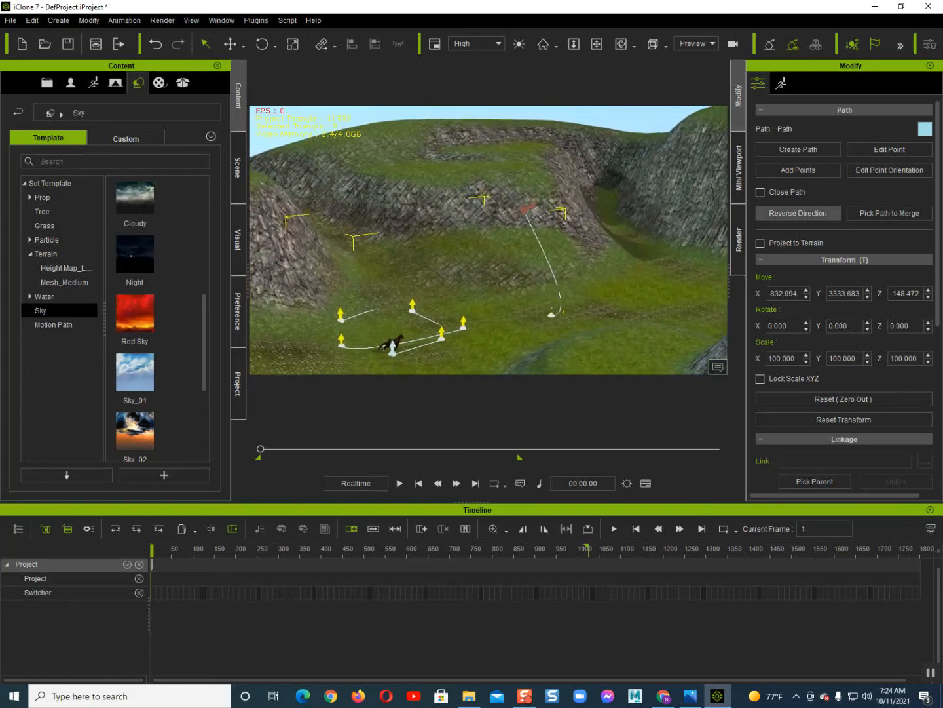
click(890, 150)
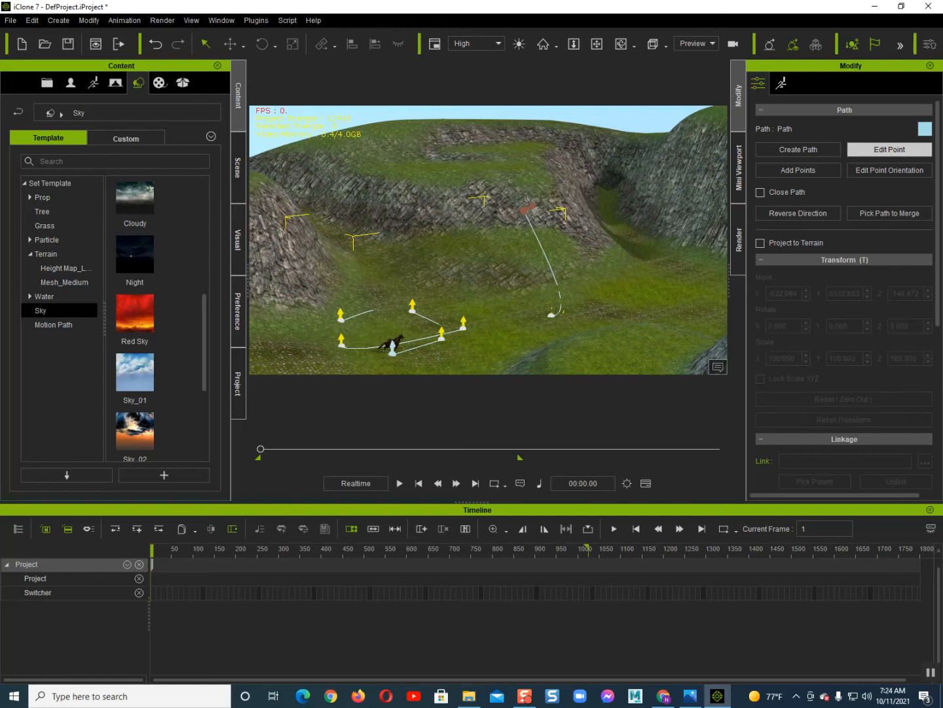
click(528, 209)
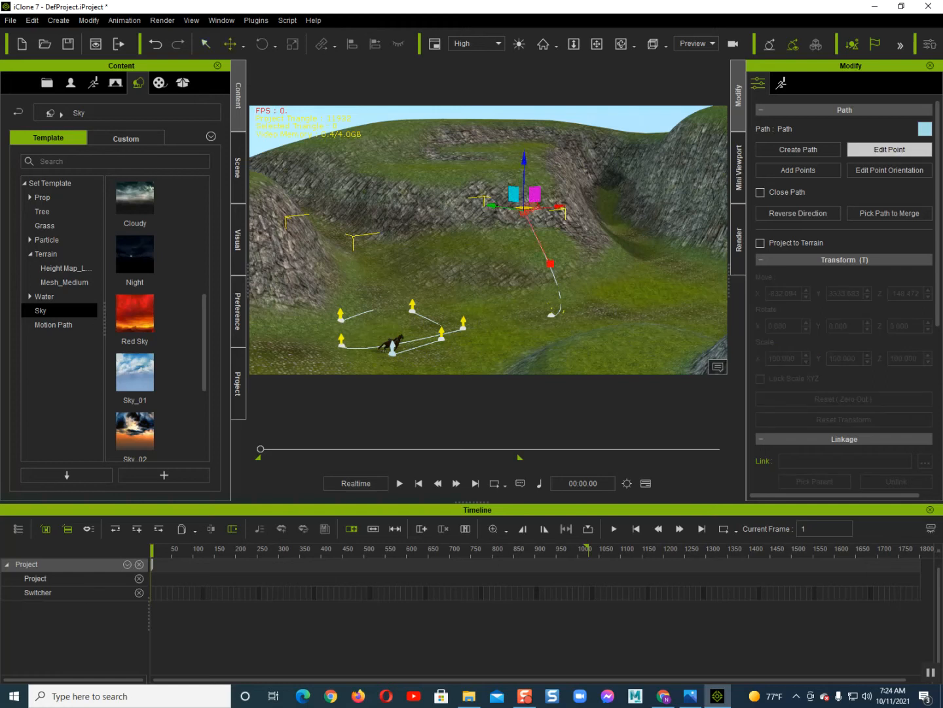
key(Delete)
- Raise the remaining end point of the path slightly above the grass
scroll(551, 308, up, 2)
click(551, 306)
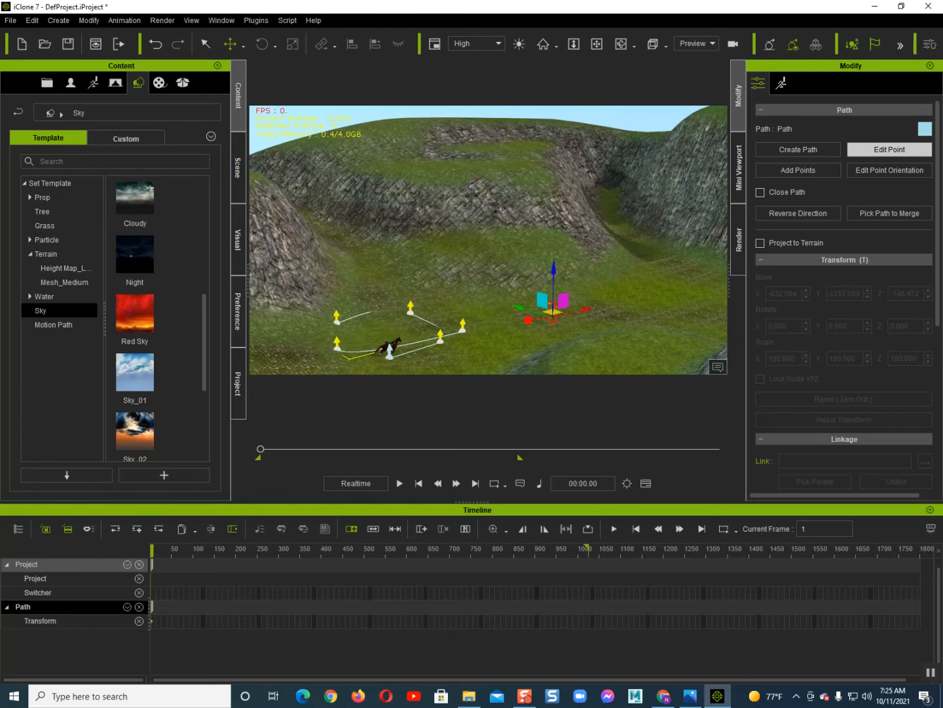
mouse_move(552, 312)
mouse_down()
mouse_move(553, 251)
mouse_move(554, 300)
mouse_up()
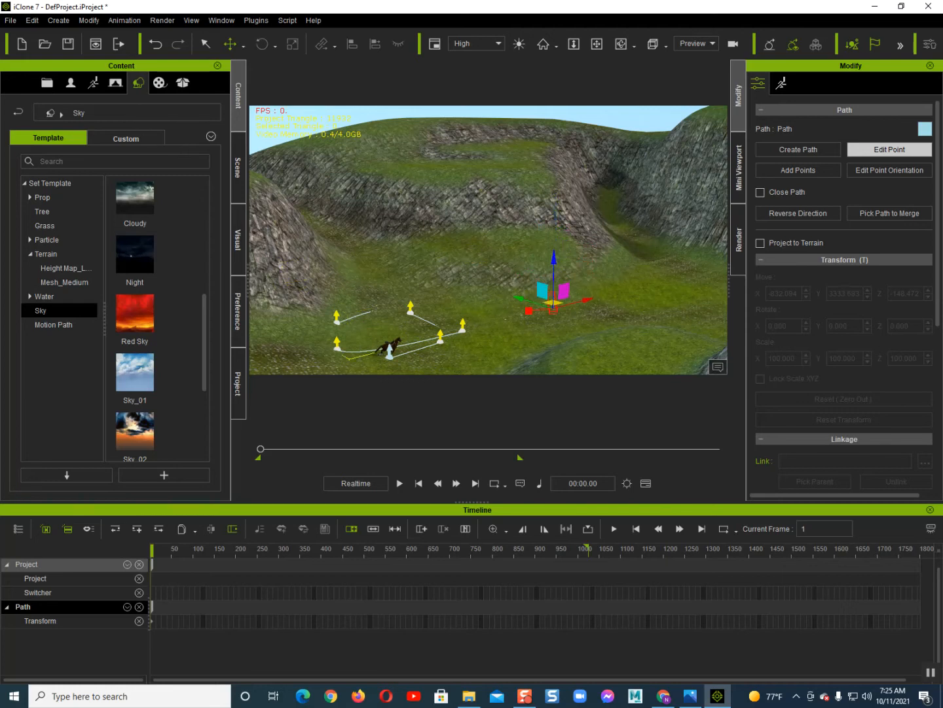
- Raise the path's control point on the grass behind the horse slightly and leave point editing
key(f)
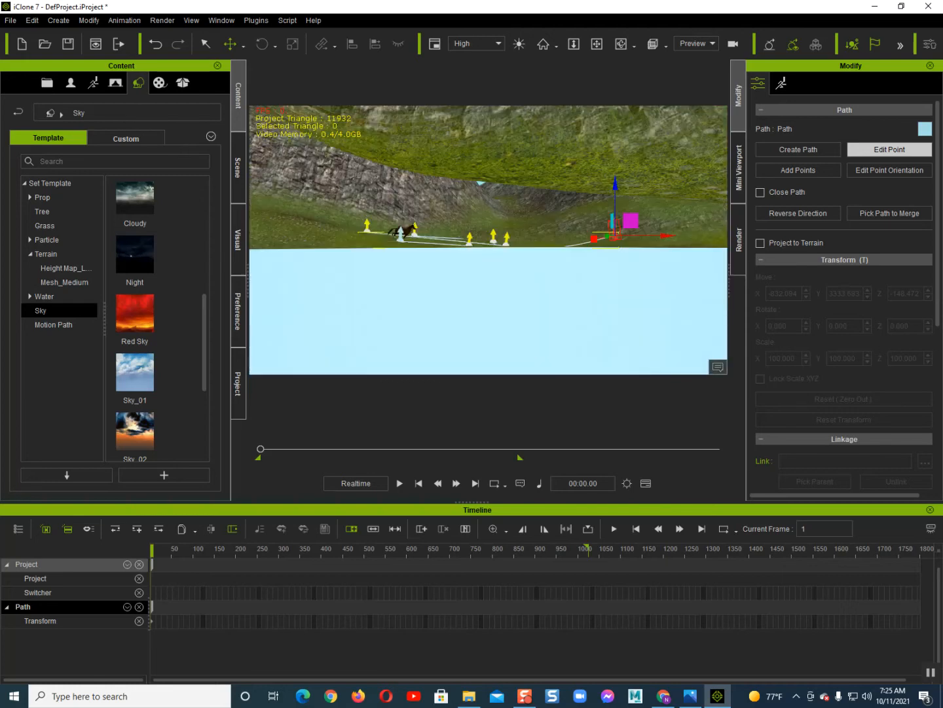
right_drag(488, 240, 488, 288)
click(543, 44)
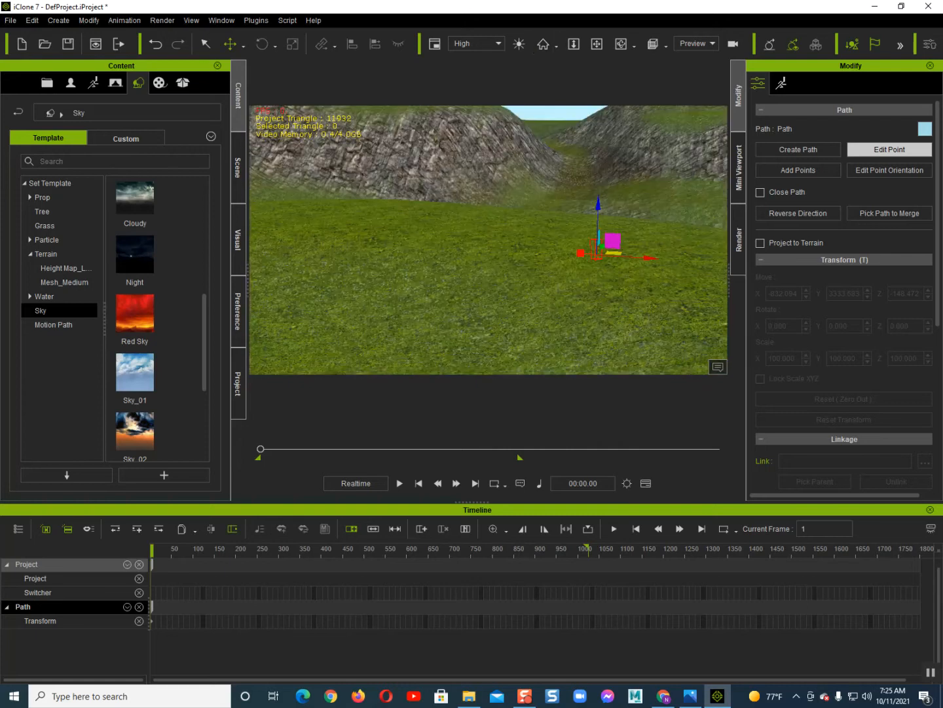
right_drag(488, 240, 586, 283)
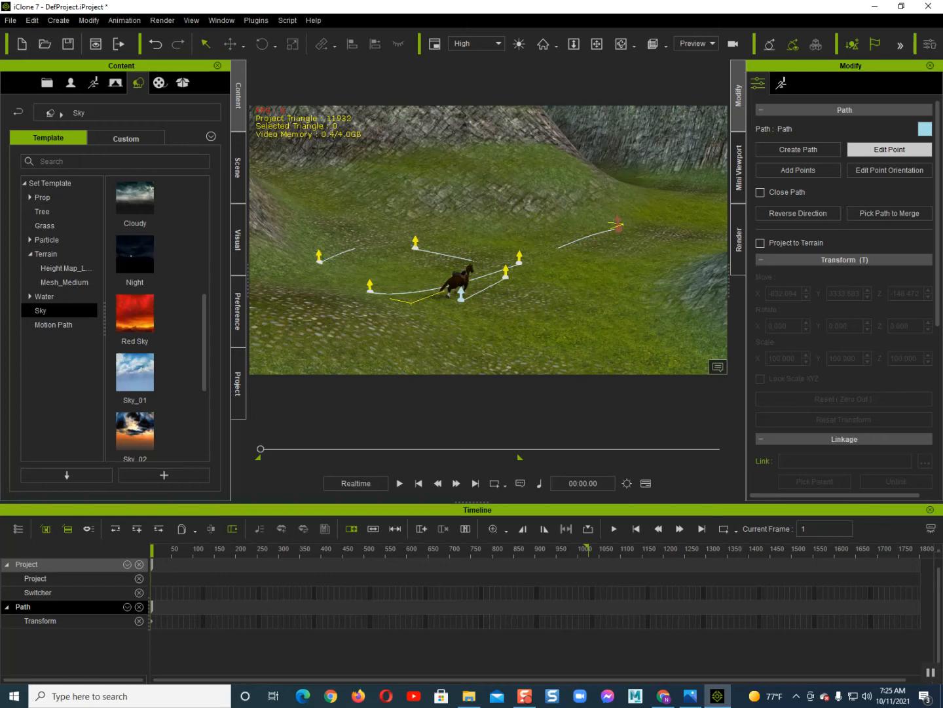
key(w)
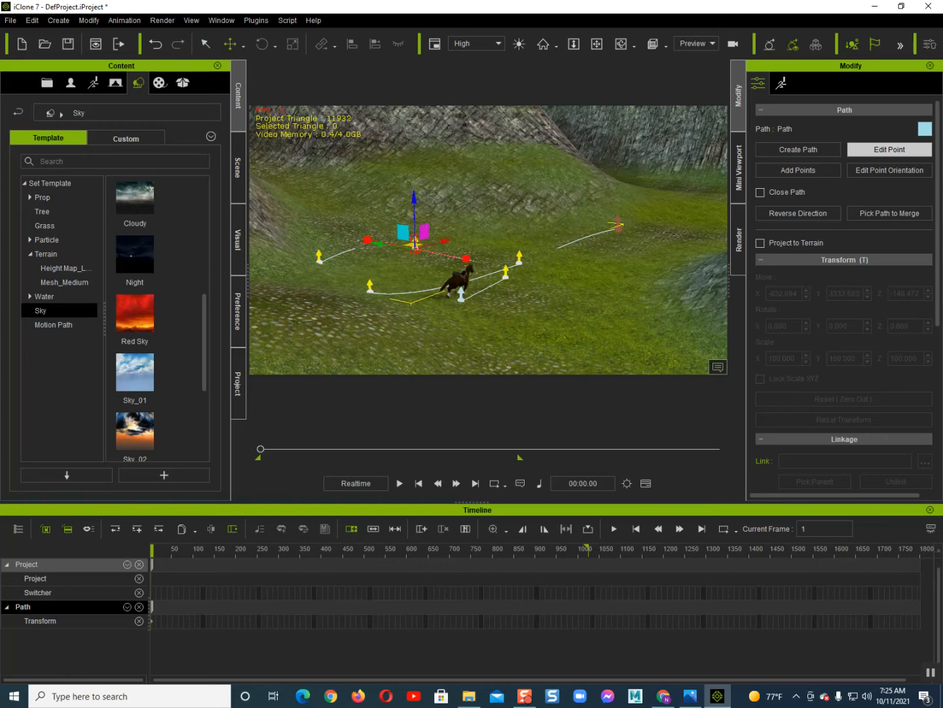
drag(414, 200, 414, 198)
key(q)
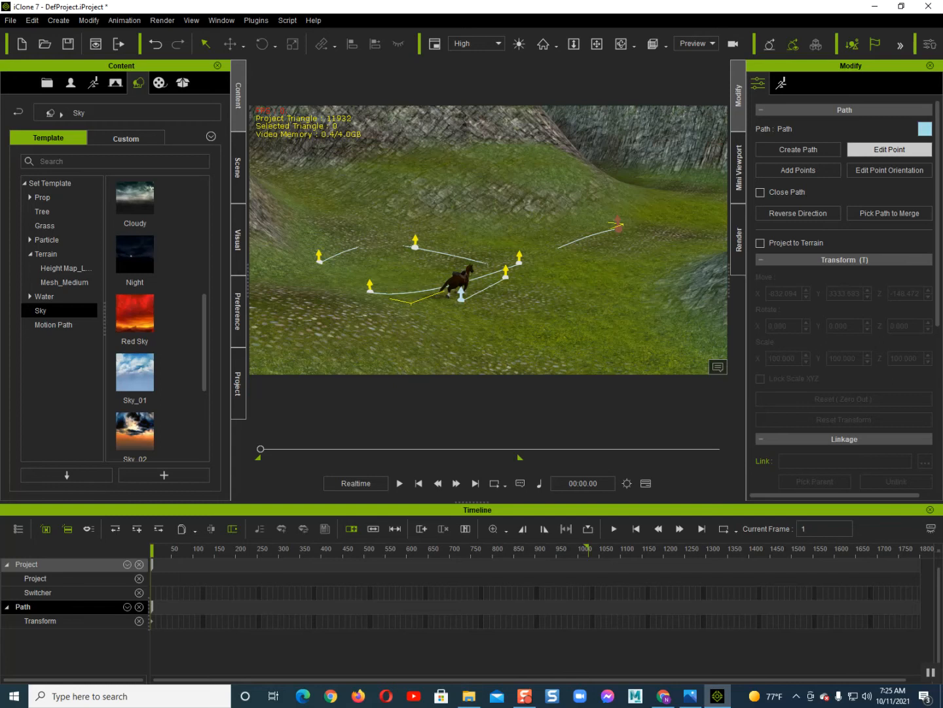
middle_drag(457, 281, 425, 274)
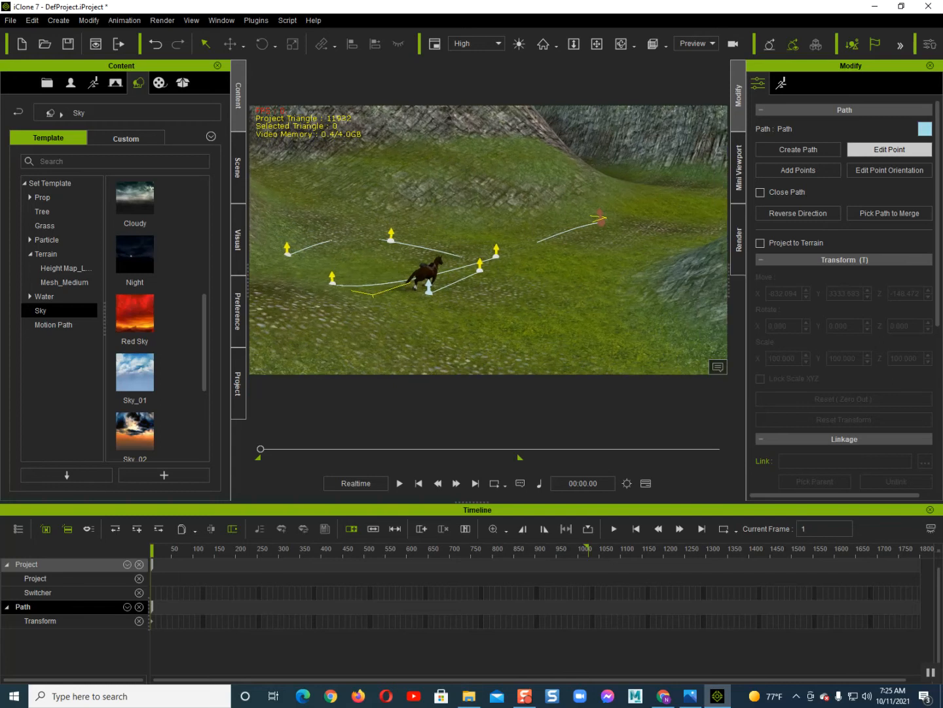
key(Escape)
- Assign the motion path to the horse and set its path position to 0
scroll(488, 240, up, 3)
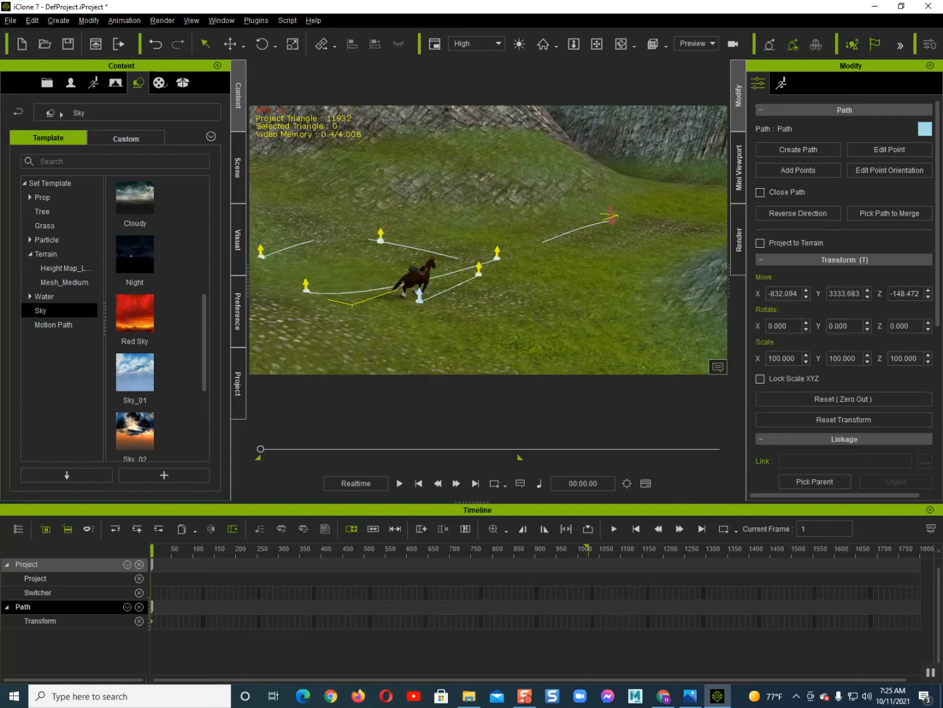
middle_drag(488, 240, 558, 221)
scroll(488, 239, up, 1)
middle_drag(487, 240, 510, 254)
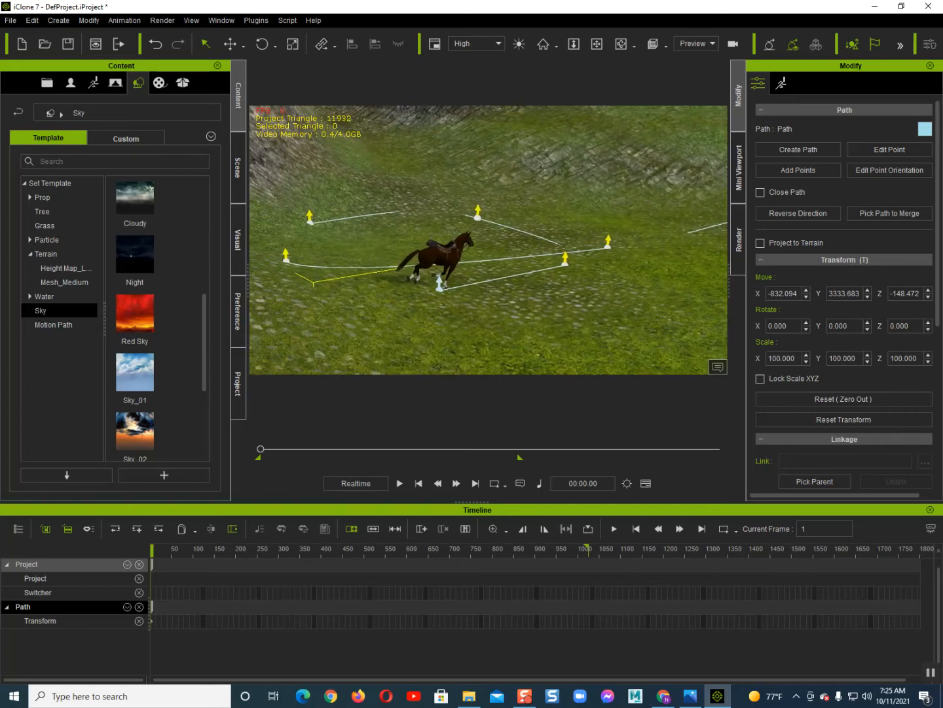
click(444, 255)
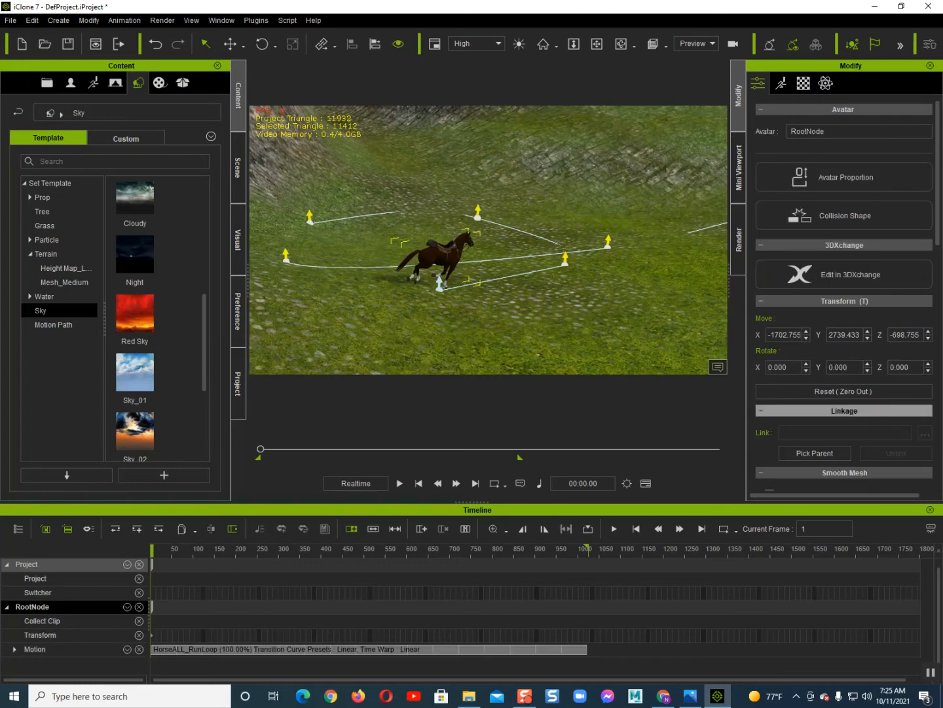
scroll(844, 295, down, 3)
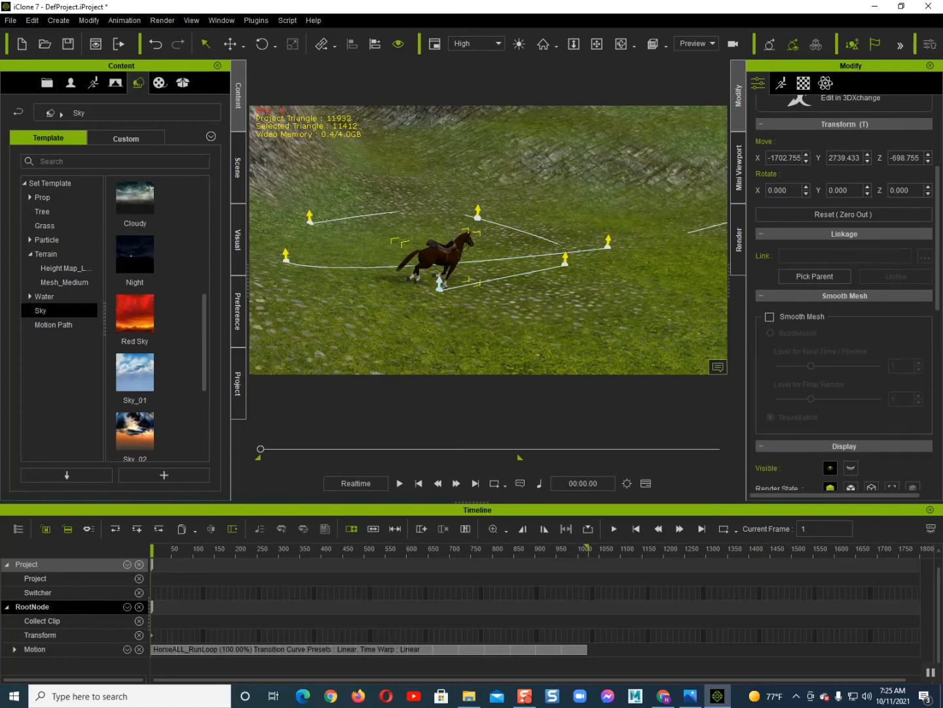
scroll(845, 294, down, 4)
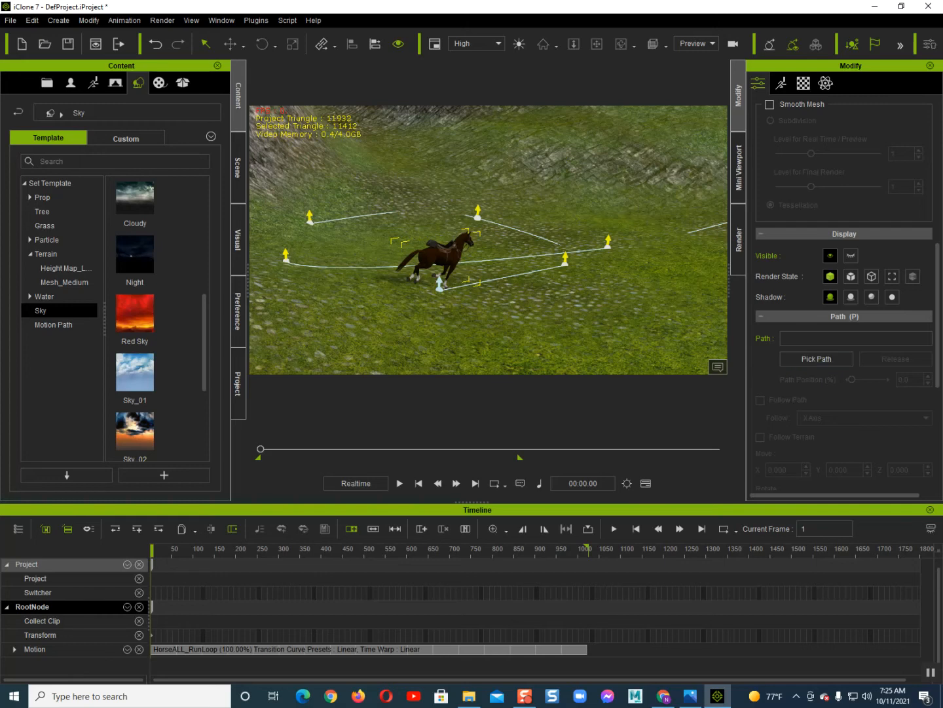
scroll(488, 240, up, 2)
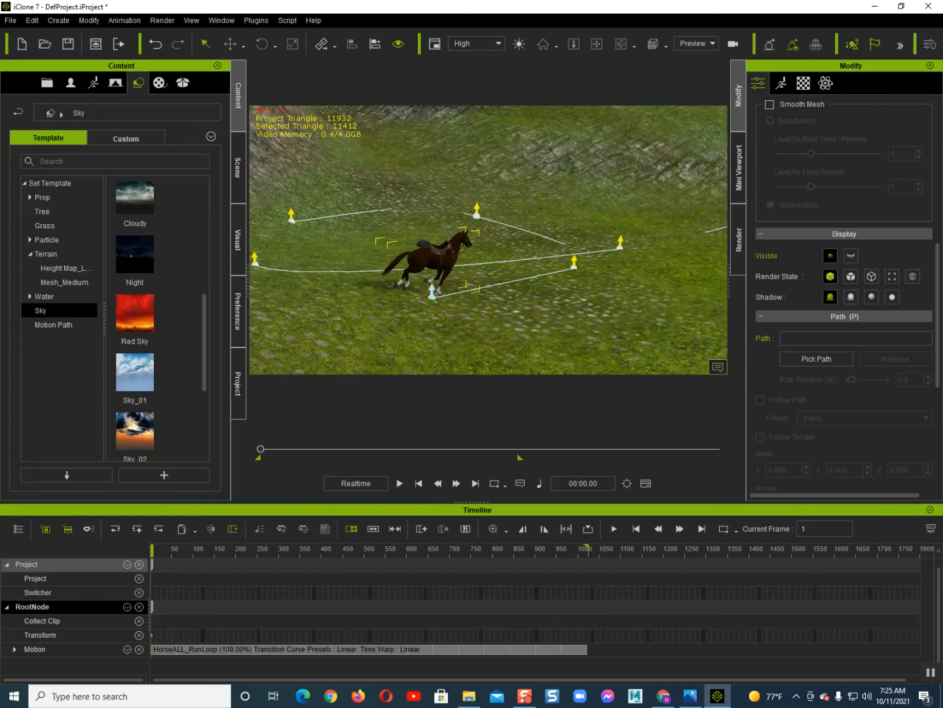
click(437, 267)
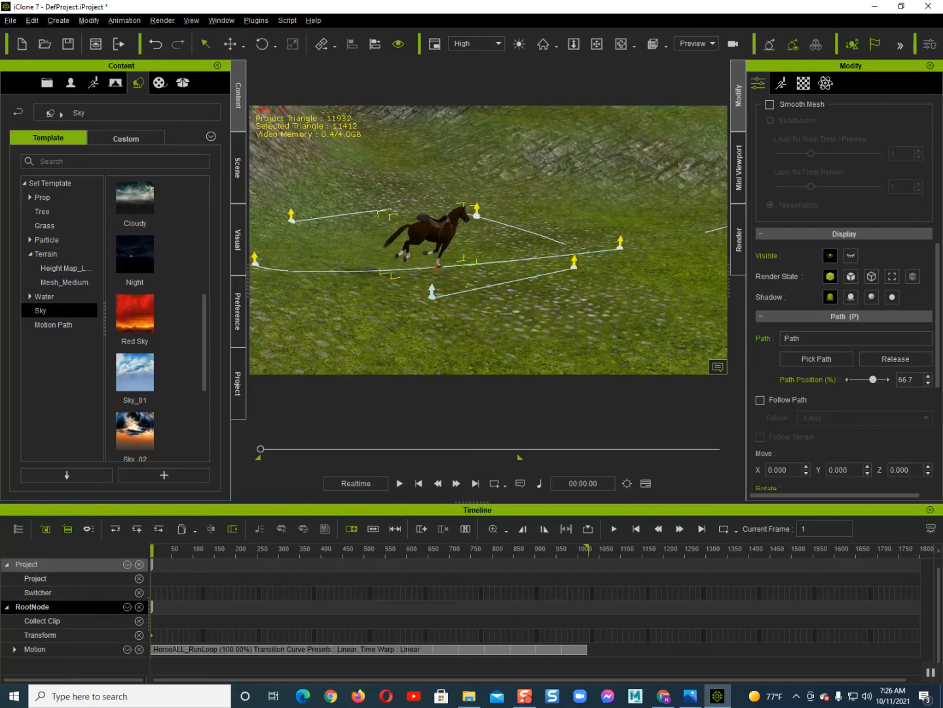
right_drag(488, 240, 523, 248)
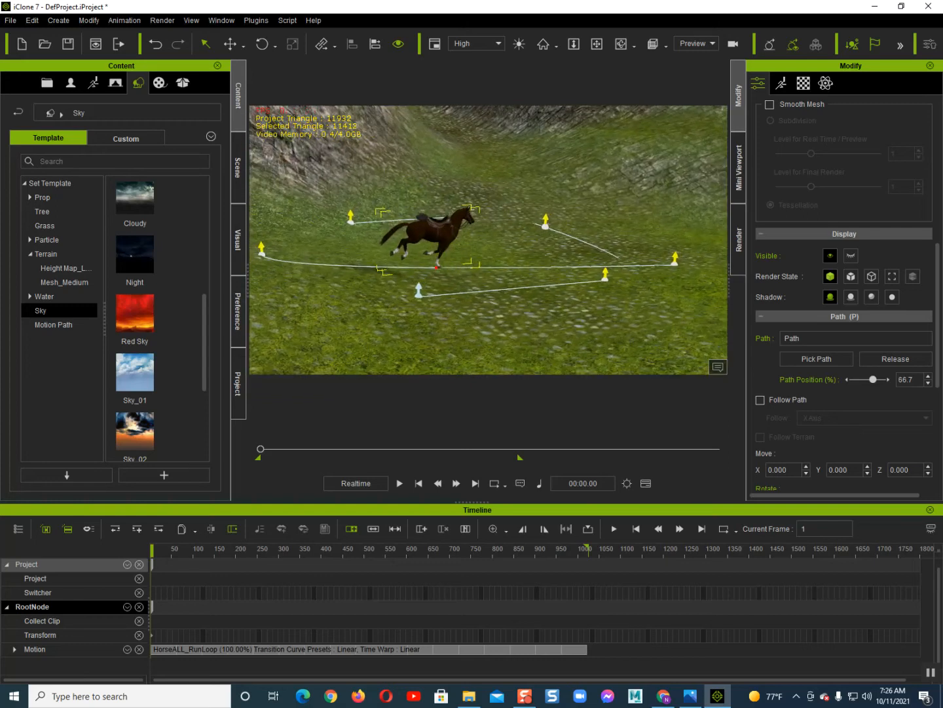
drag(873, 379, 851, 380)
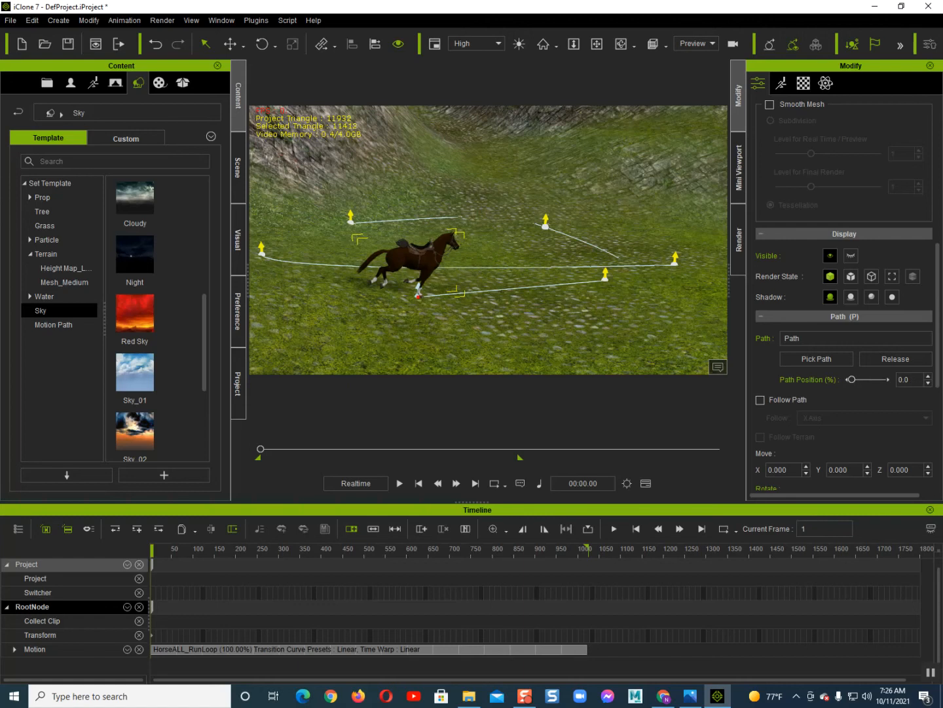
- Lower the horse on its path to a Z offset of about -6.9 so its hooves meet the grass
right_drag(488, 249, 557, 256)
scroll(488, 240, up, 1)
right_drag(488, 239, 481, 232)
alt+drag(479, 233, 481, 230)
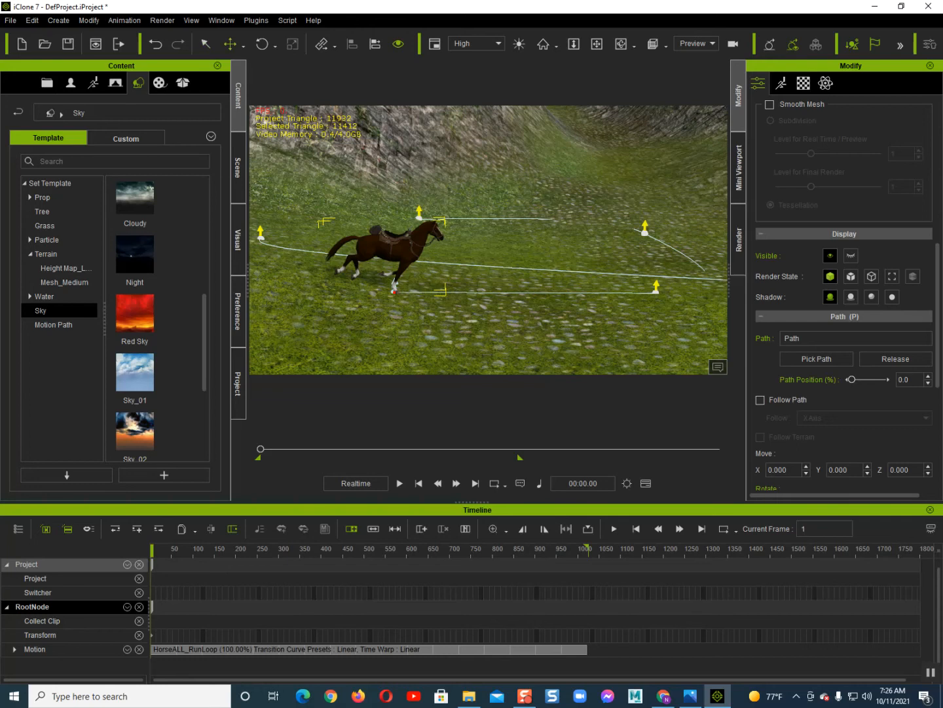
drag(394, 244, 394, 247)
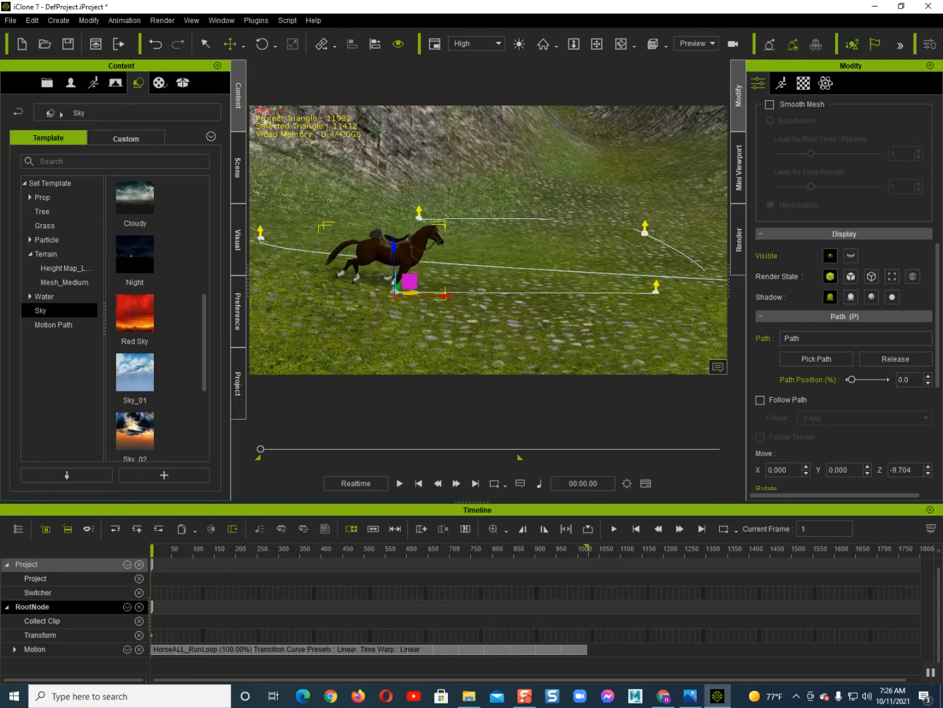
alt+drag(488, 240, 478, 239)
alt+middle_drag(479, 239, 451, 239)
mouse_move(450, 239)
alt+mouse_down()
mouse_move(426, 240)
mouse_move(447, 247)
alt+mouse_up()
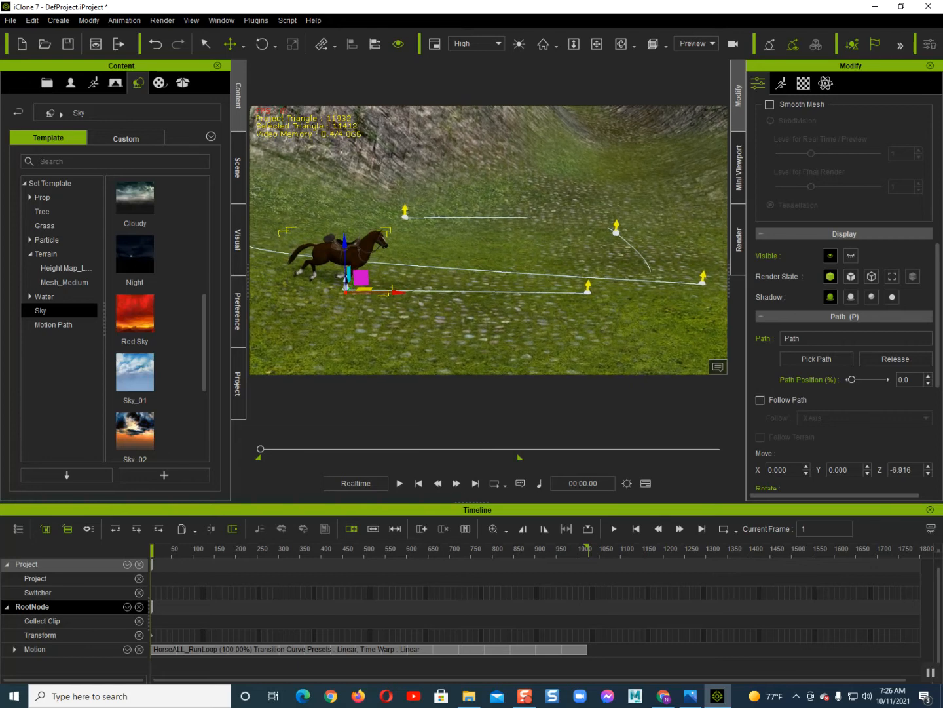
- Set the horse's path position to 100 at the last frame, 1020, and return to the first frame
click(475, 483)
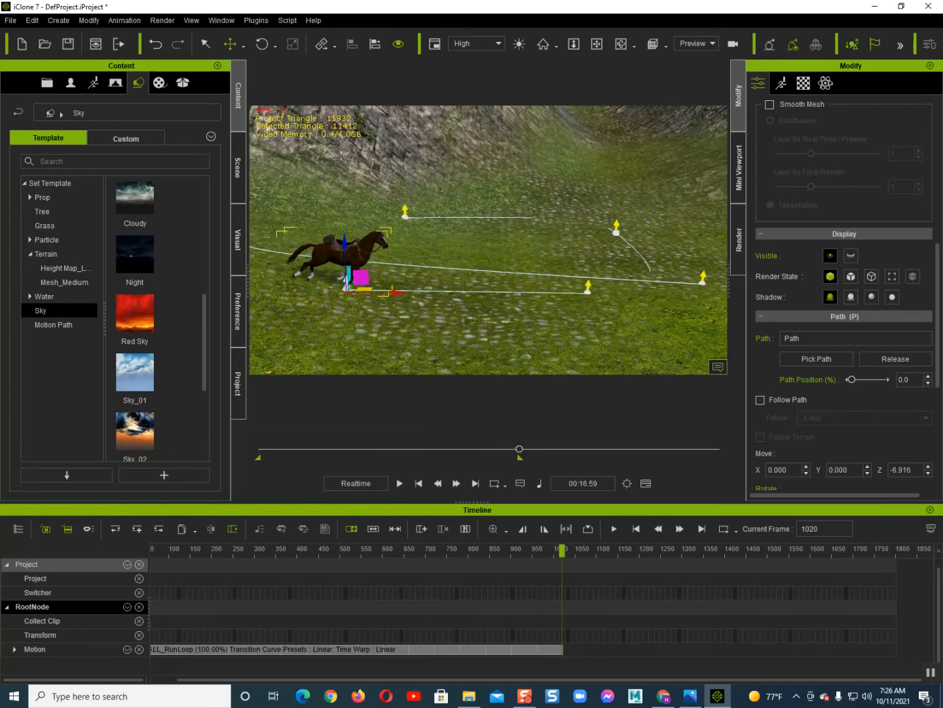
drag(852, 380, 885, 379)
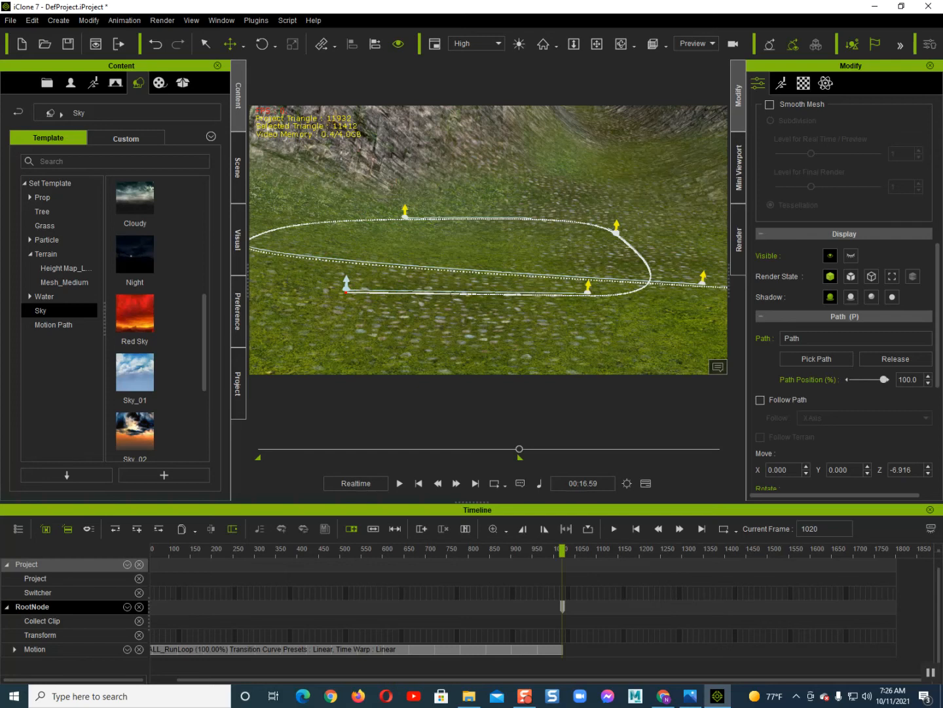
click(418, 483)
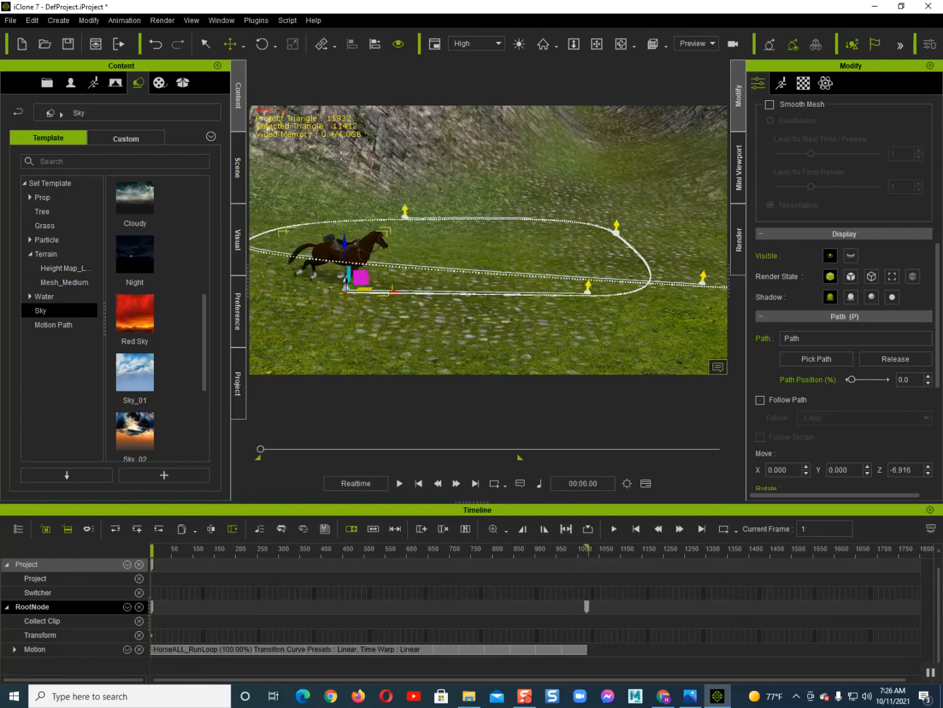
drag(367, 234, 351, 289)
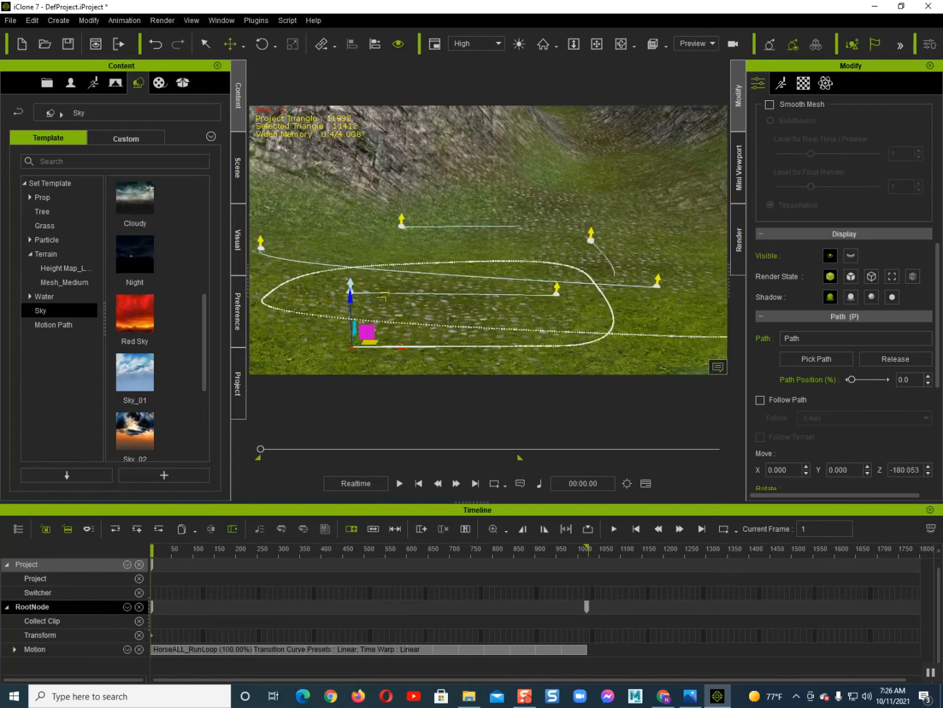
scroll(488, 239, down, 1)
key(ctrl+z)
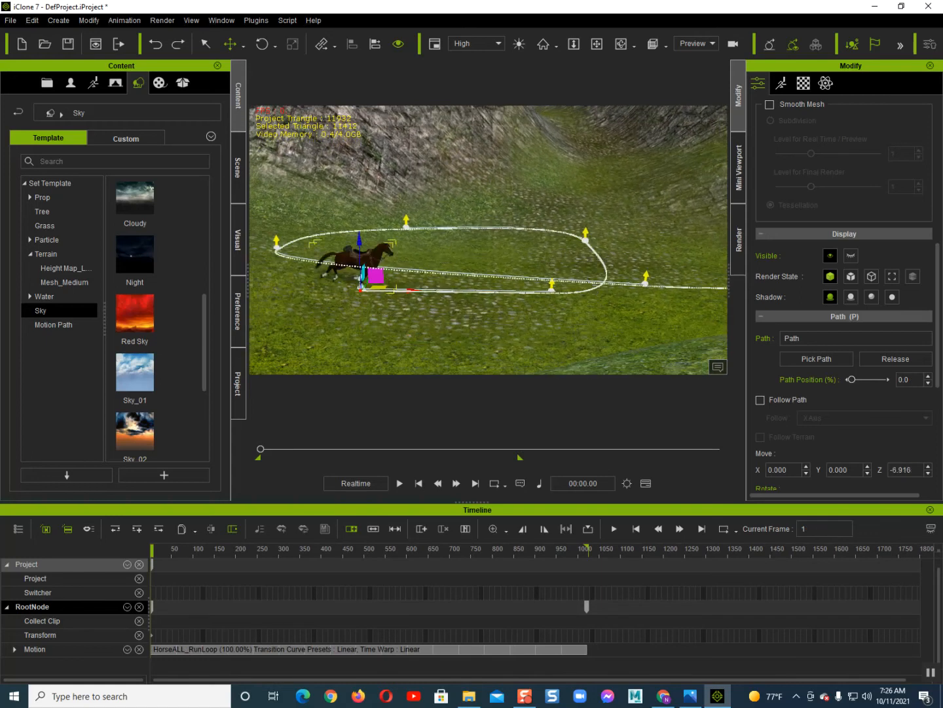
- Turn on Follow Path along the X Axis for the horse, playing the run from the first frame before and after the change
key(space)
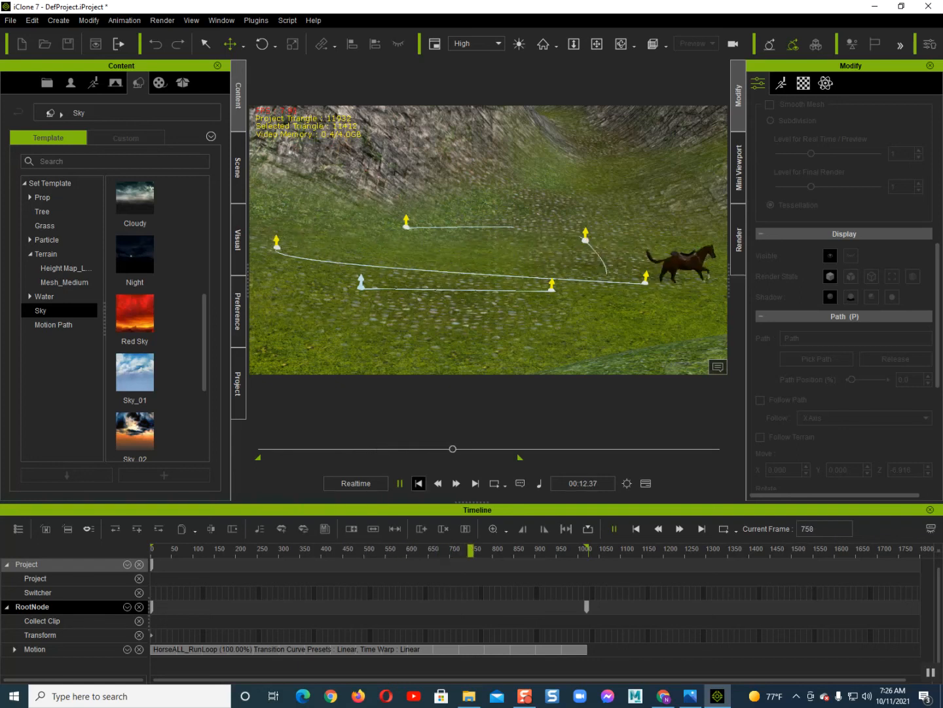
click(419, 483)
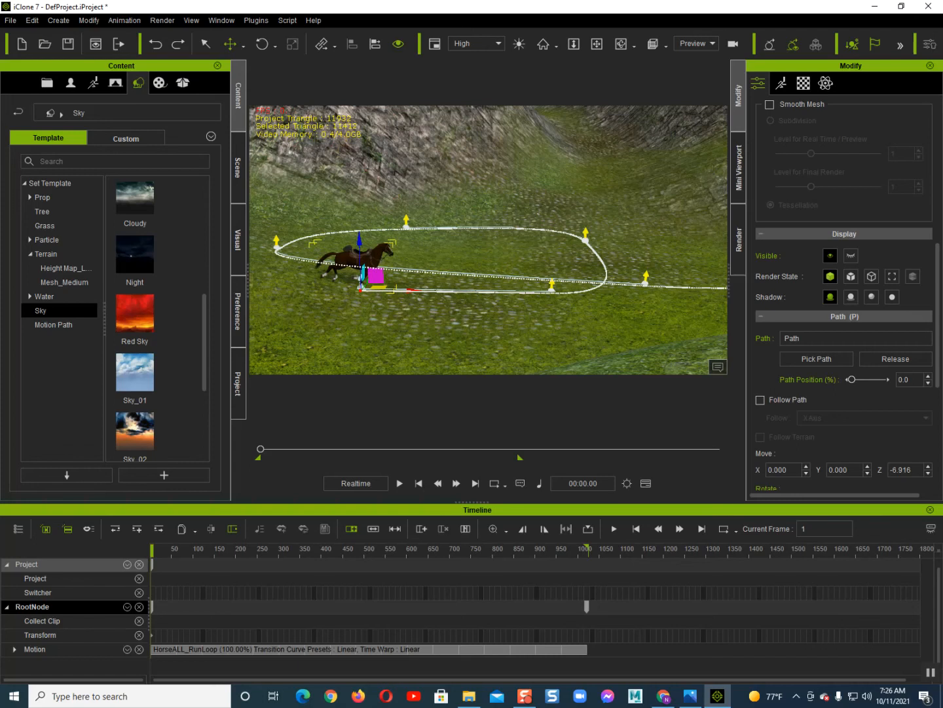
click(760, 400)
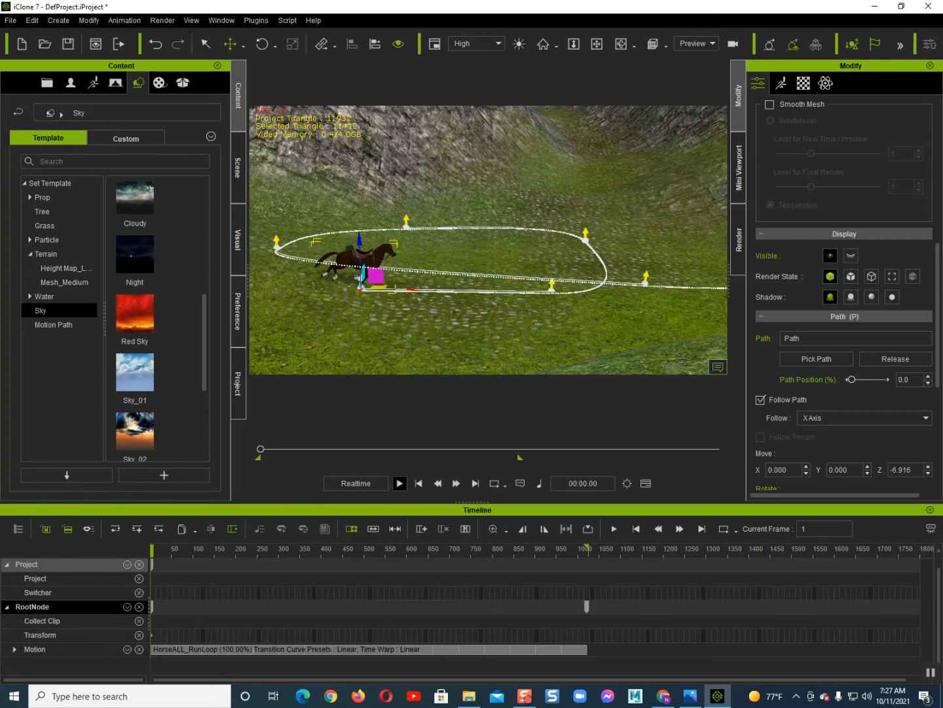
click(399, 482)
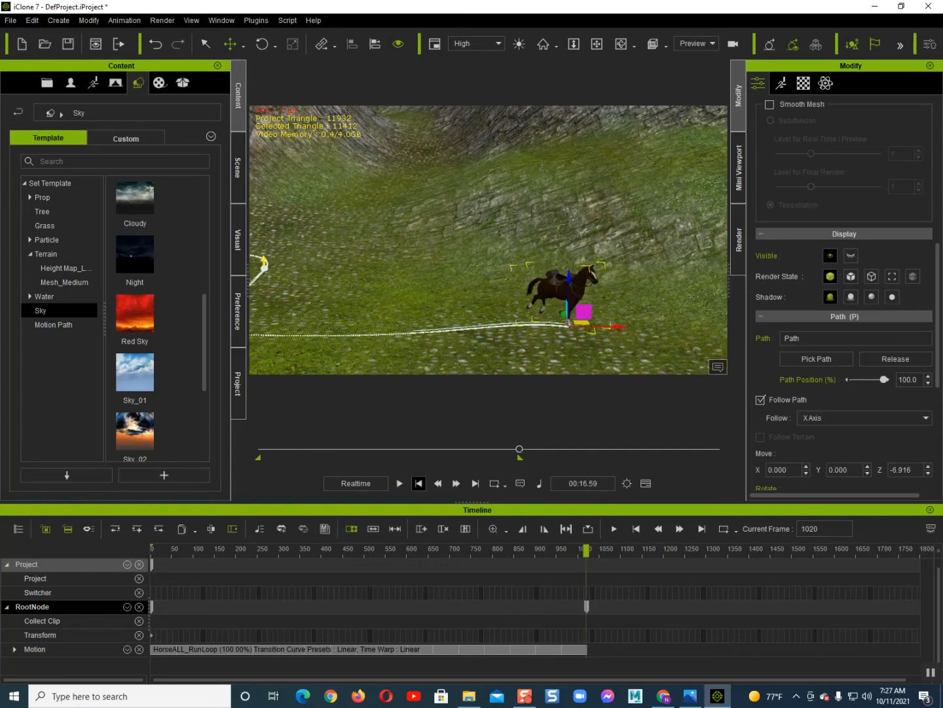
click(418, 483)
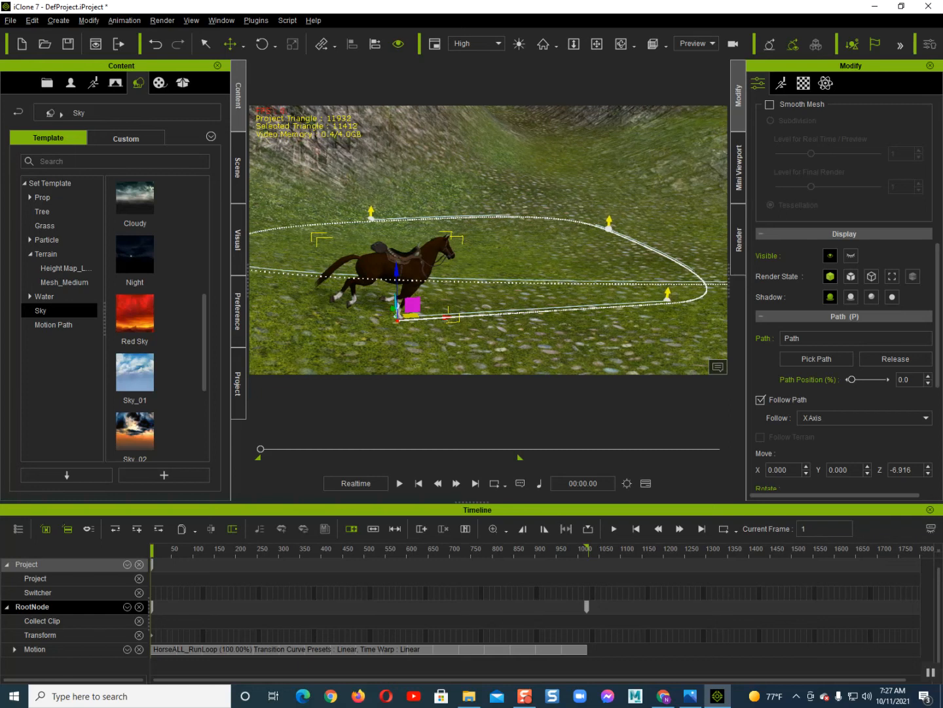
key(space)
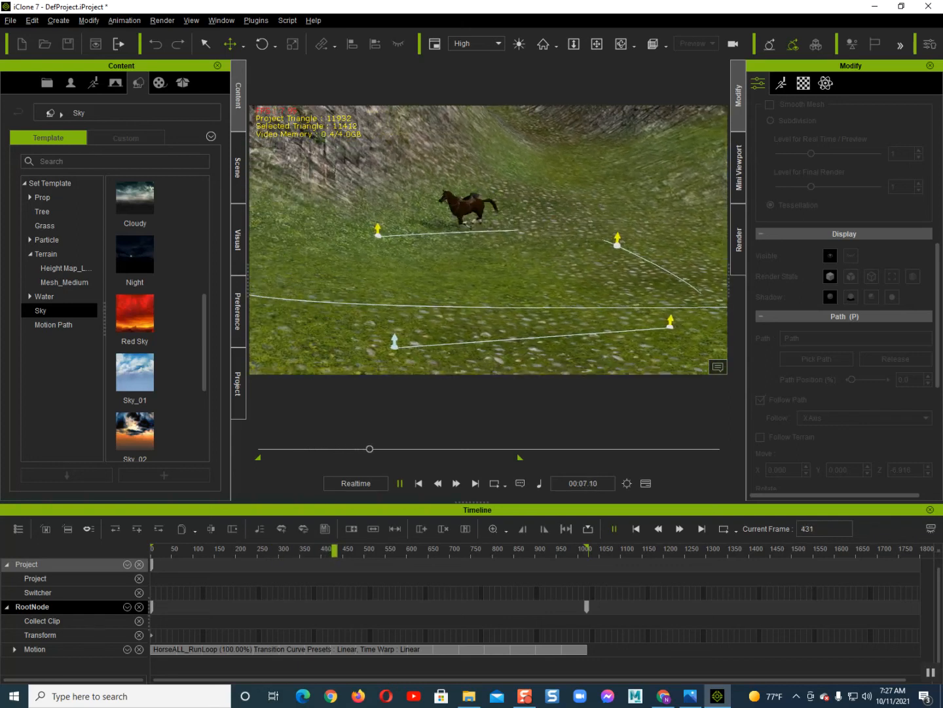
click(419, 483)
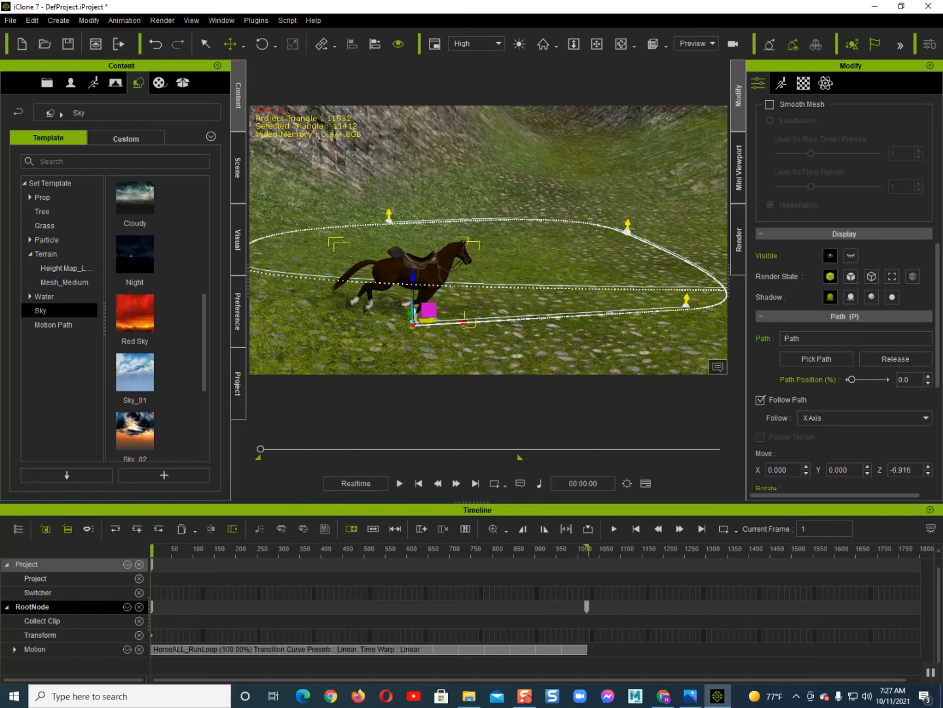
- Create a camera from the current view and link it to the horse's body
click(59, 21)
click(83, 176)
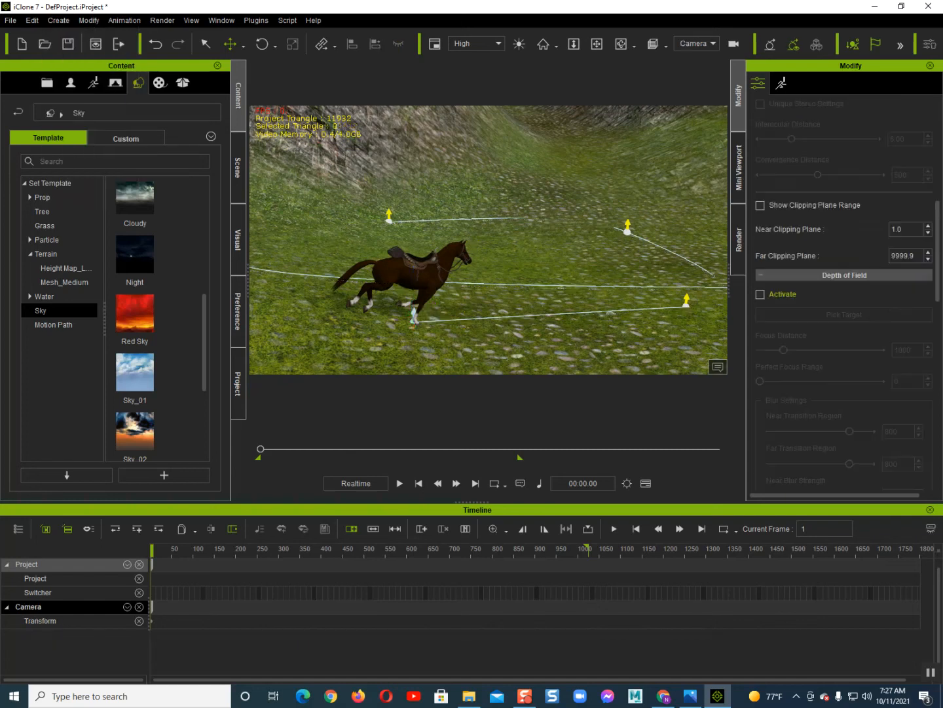
scroll(844, 295, down, 6)
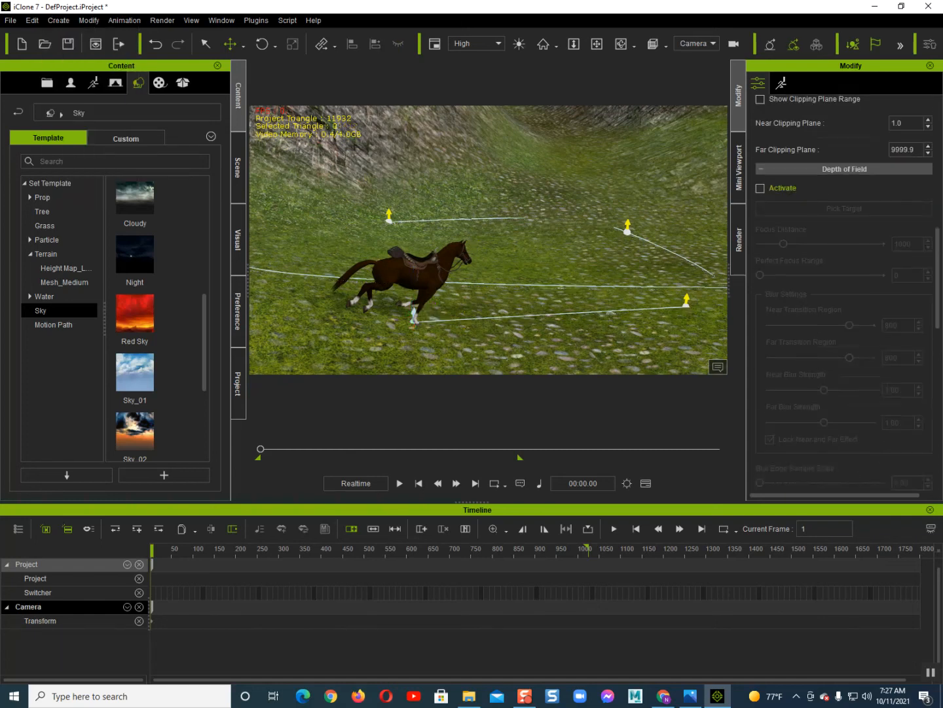
scroll(843, 295, up, 7)
scroll(844, 295, up, 4)
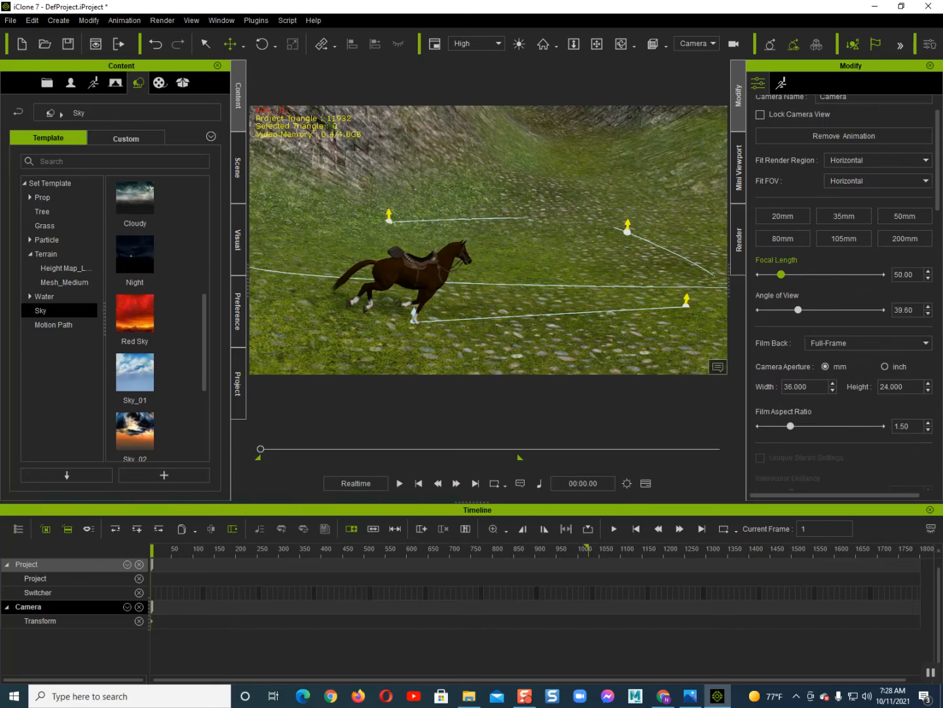
scroll(844, 295, down, 8)
scroll(845, 326, down, 3)
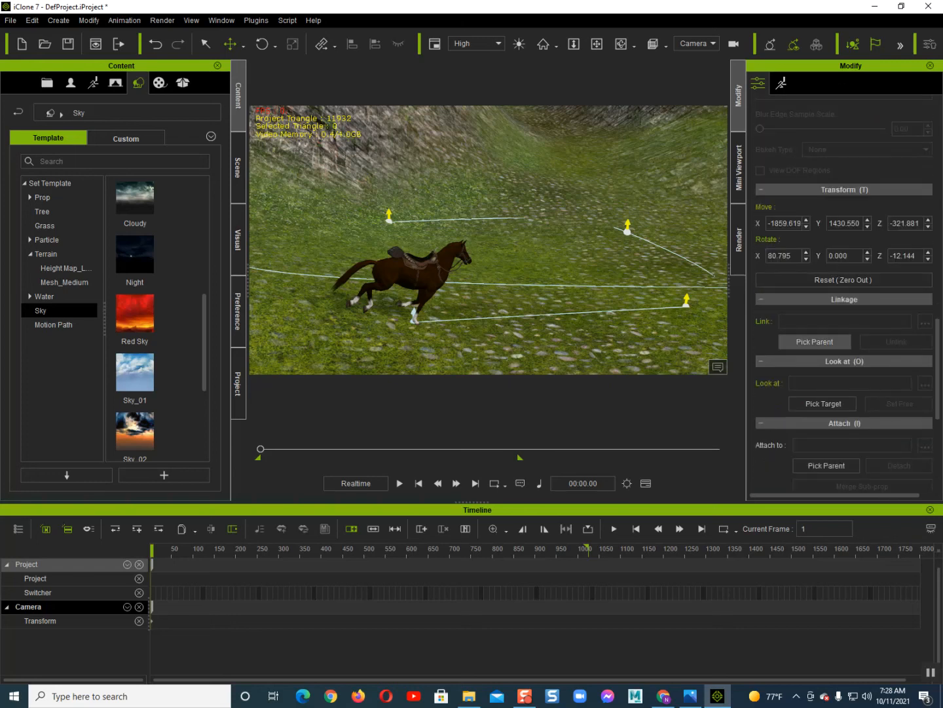
click(814, 341)
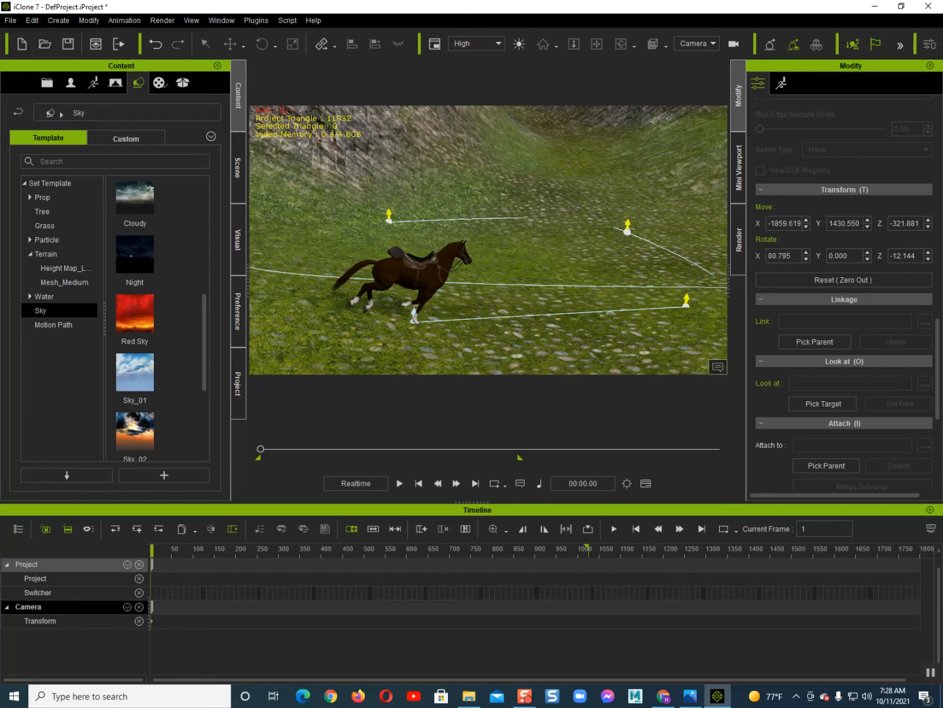
click(434, 268)
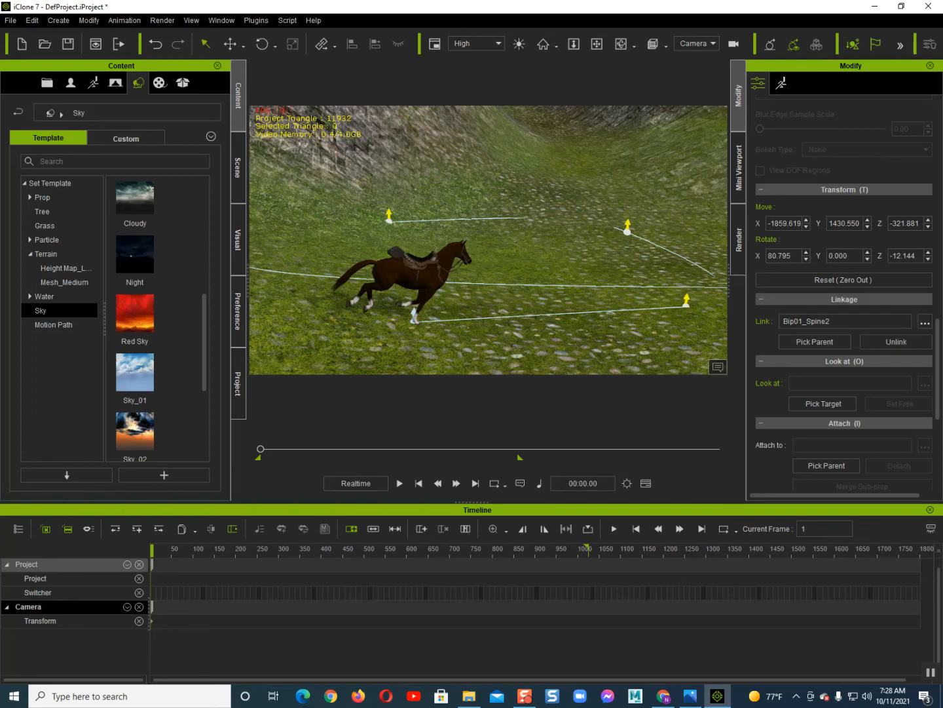
- Change the camera's link to the horse's RL_BoneRoot sub-node and start playback to check it
click(925, 322)
scroll(462, 283, up, 10)
click(389, 240)
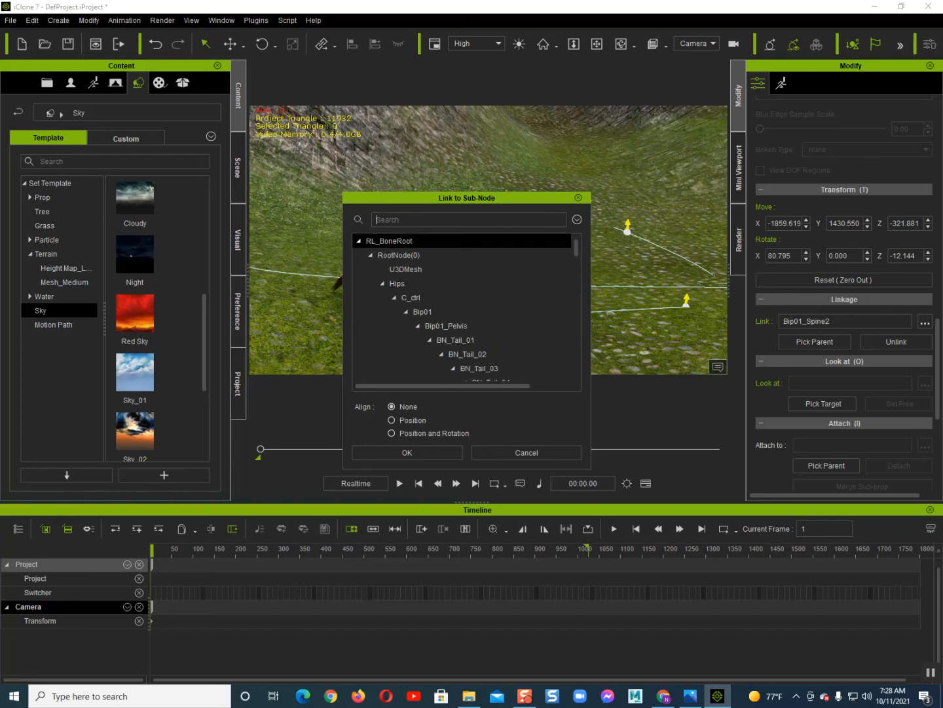
click(407, 452)
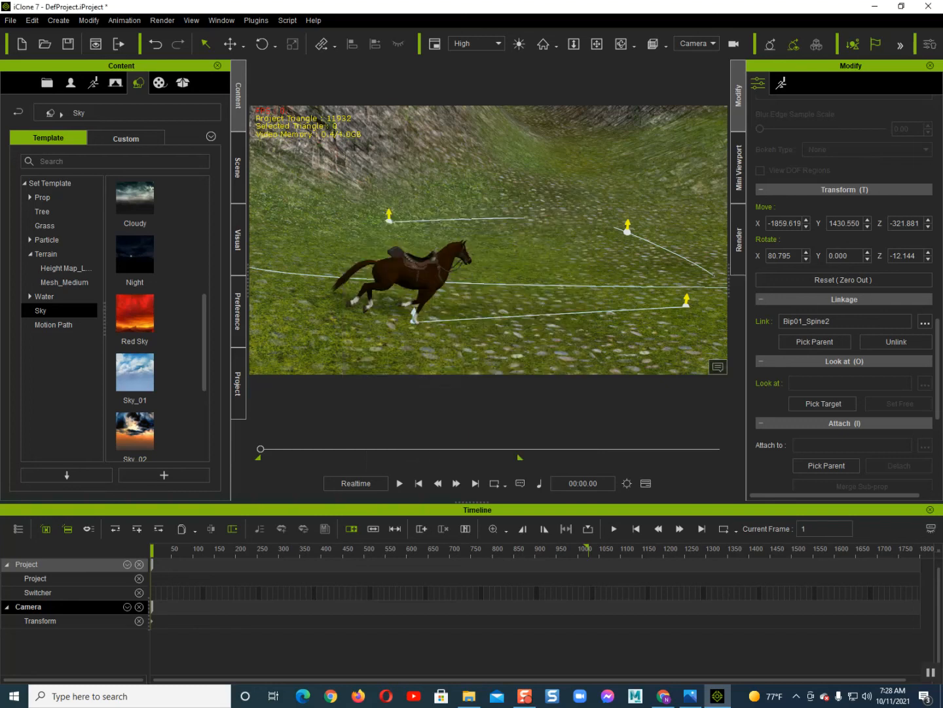
click(399, 483)
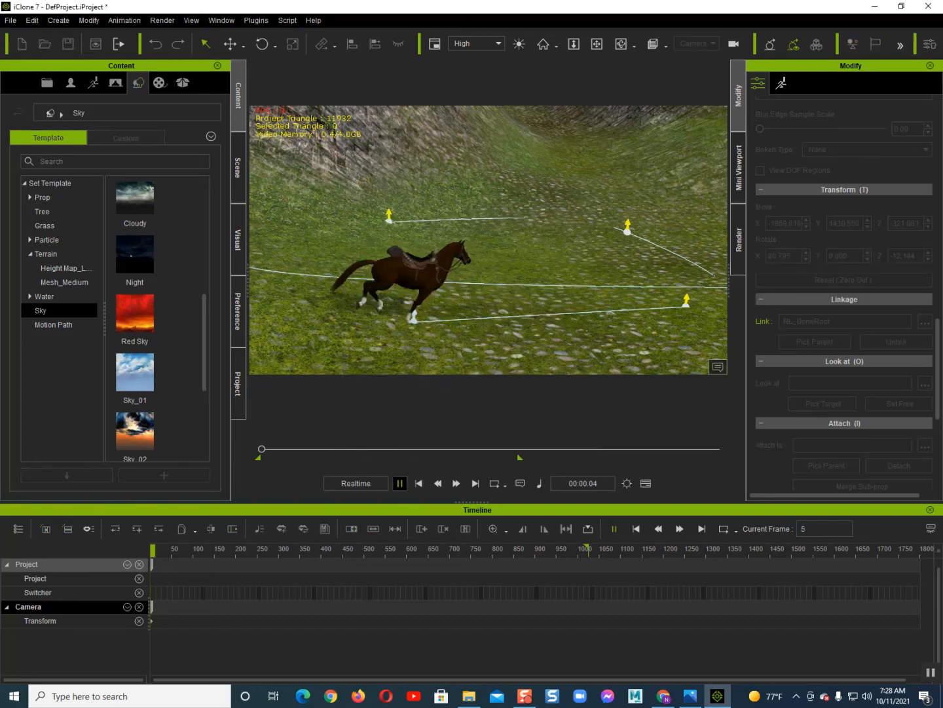